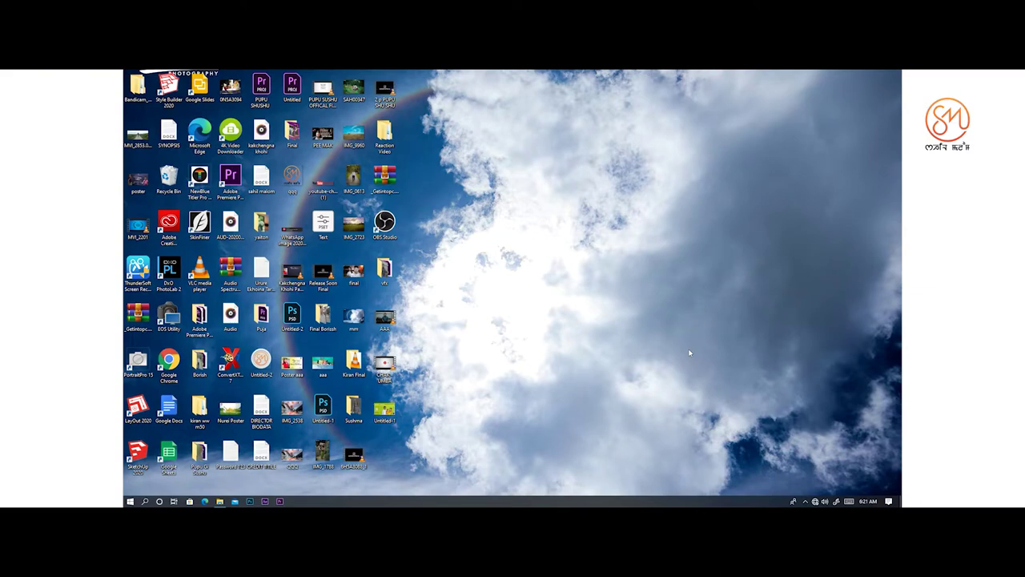
# - Open the vfx folder on the desktop and open the aaaa project from it in Premiere Pro
pyautogui.doubleClick(385, 267)
pyautogui.doubleClick(528, 139)
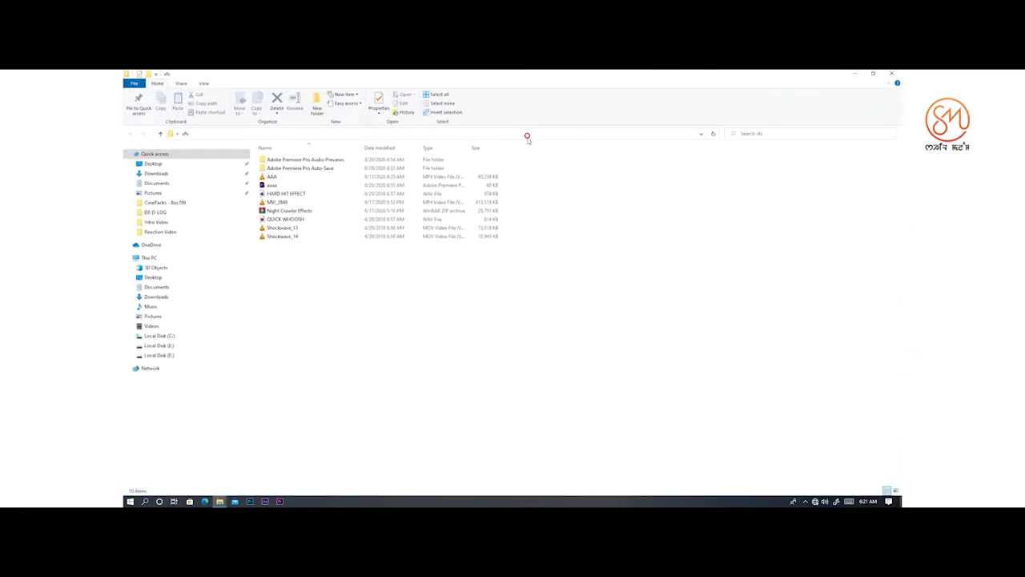
pyautogui.doubleClick(284, 185)
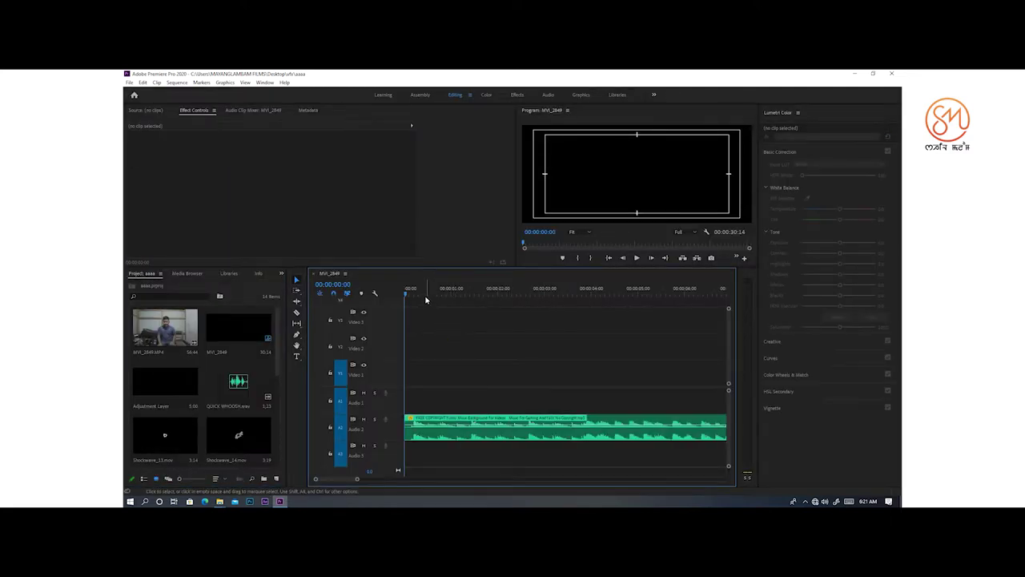
# - Load MVI_2849.MP4 into the Source Monitor, enlarge the preview and play the clip
pyautogui.rightClick(142, 339)
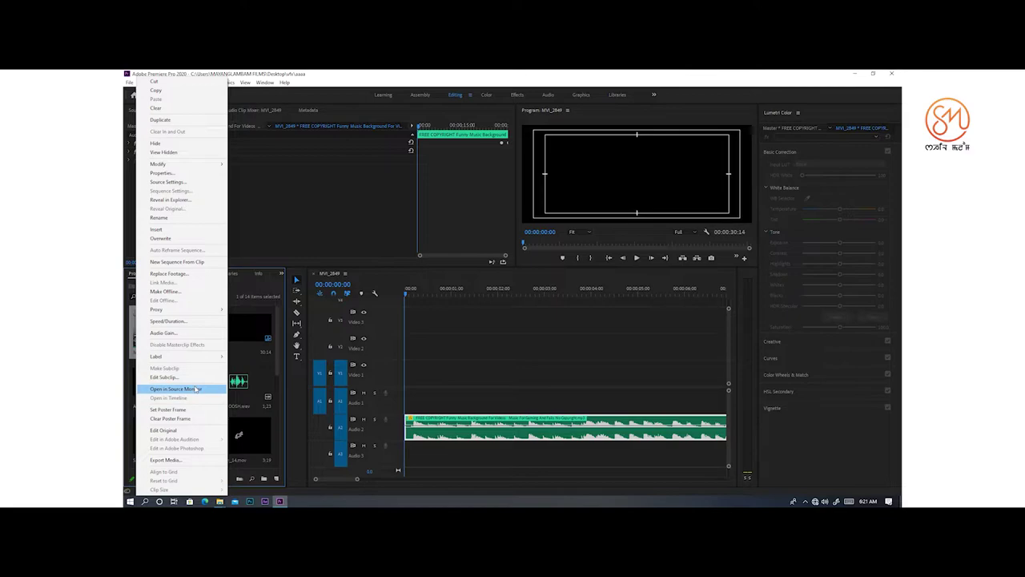
pyautogui.click(193, 387)
pyautogui.moveTo(346, 269); pyautogui.dragTo(298, 371)
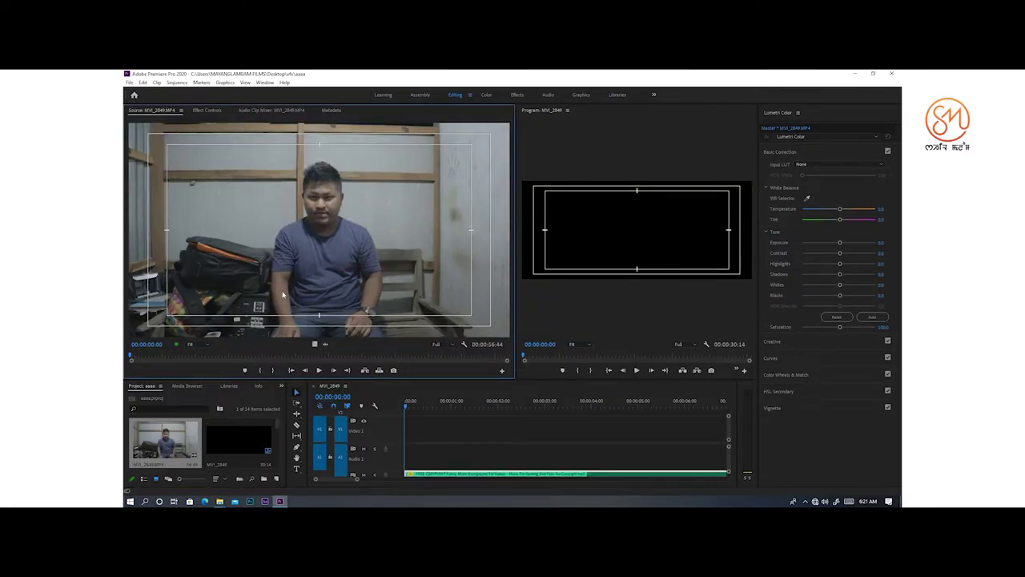
pyautogui.press('space')
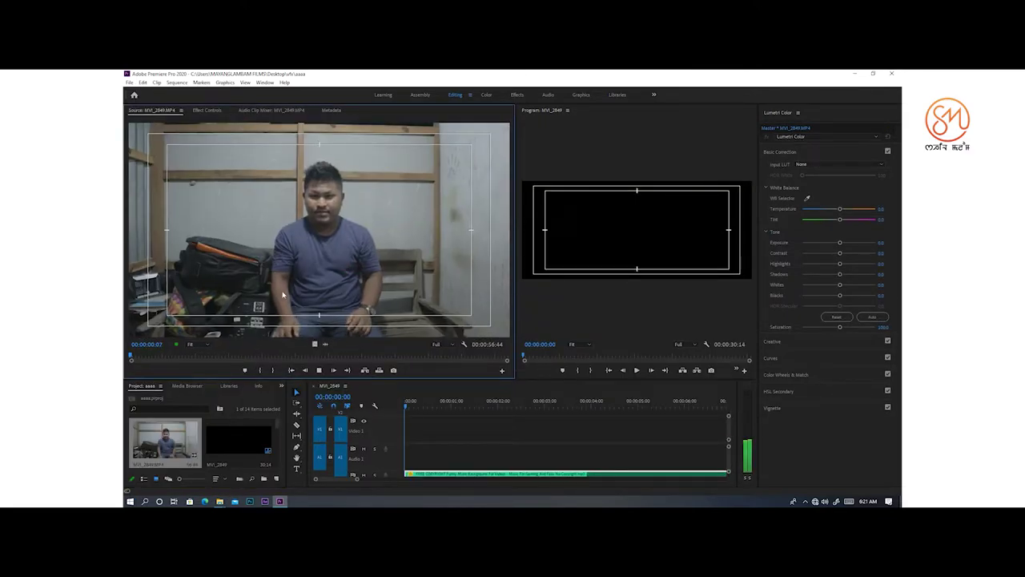
# - Check the system speaker volume and resume playing the source clip
pyautogui.click(826, 500)
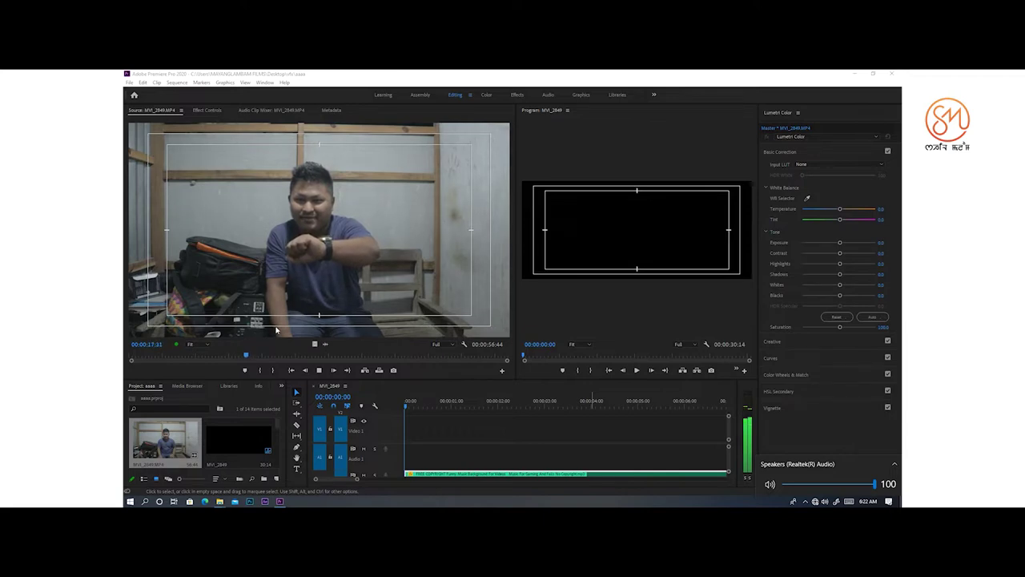
pyautogui.click(510, 421)
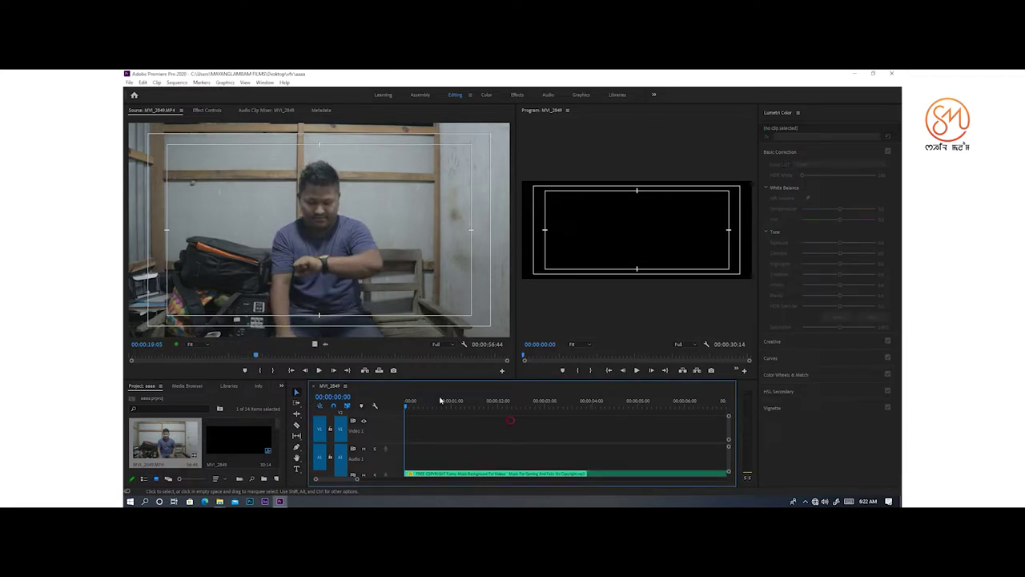
pyautogui.press('space')
pyautogui.click(342, 293)
pyautogui.press('space')
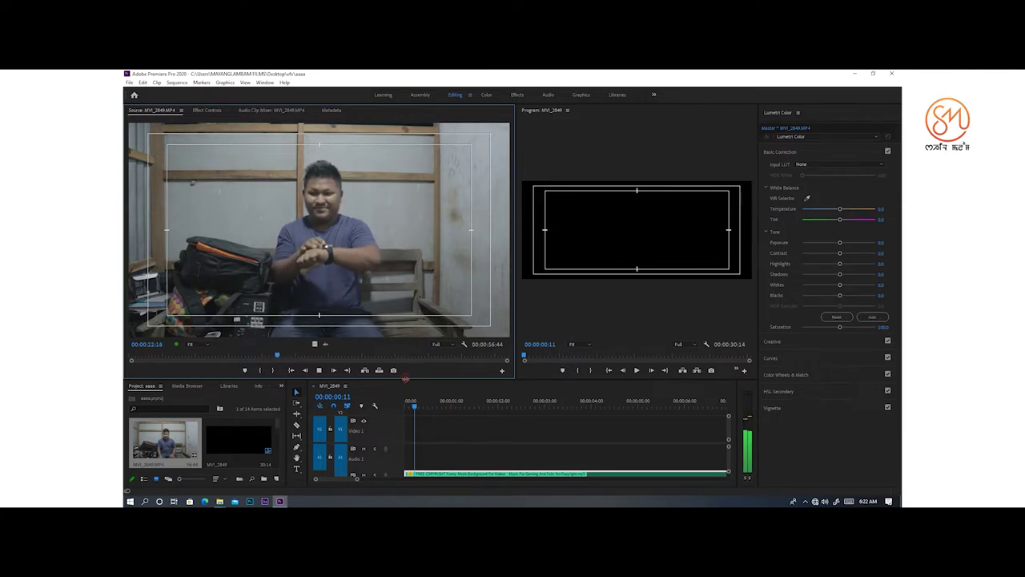
# - Enlarge the timeline area and close the Lumetri Color panel to free up workspace
pyautogui.moveTo(406, 378); pyautogui.dragTo(406, 311)
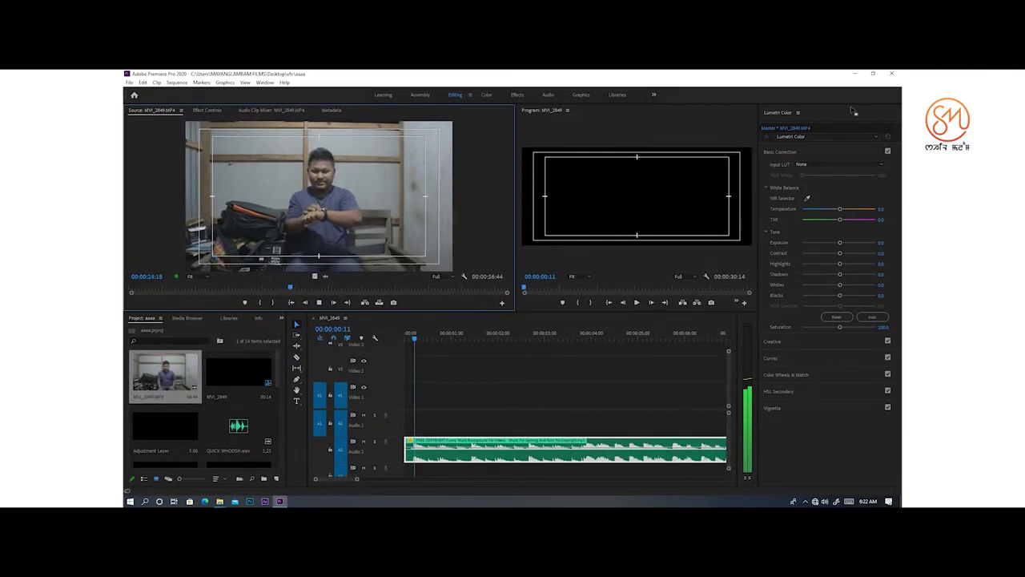
pyautogui.click(798, 112)
pyautogui.click(825, 115)
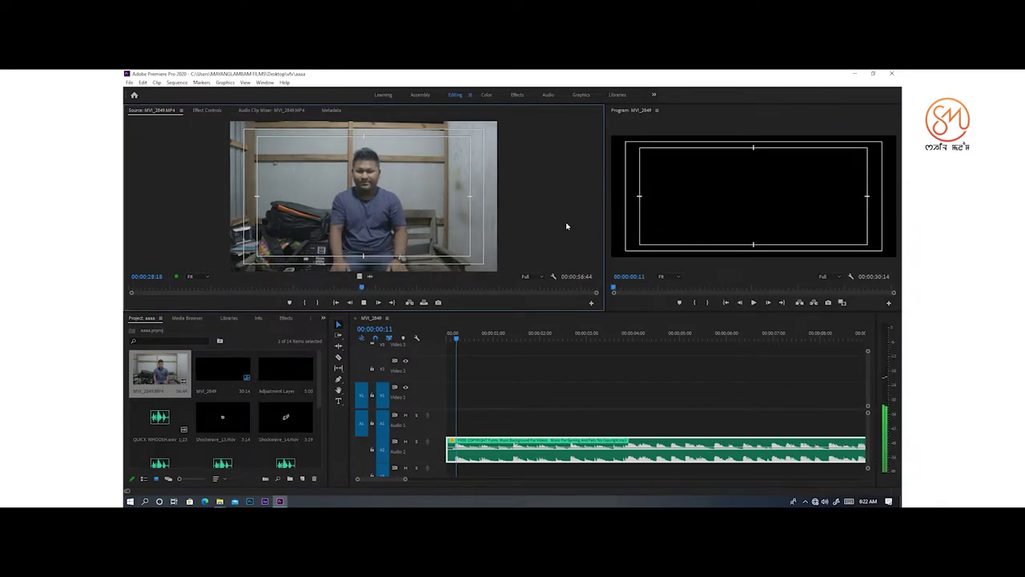
# - Scrub through the source clip to review the seated man, the watch gesture and the empty-room section
pyautogui.click(374, 290)
pyautogui.press('space')
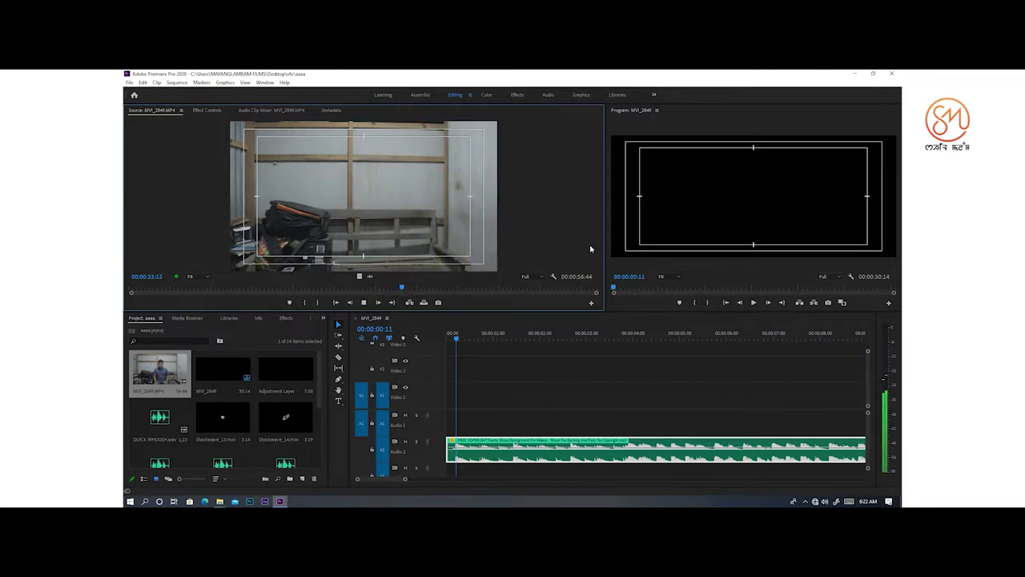
pyautogui.moveTo(457, 285); pyautogui.dragTo(636, 279)
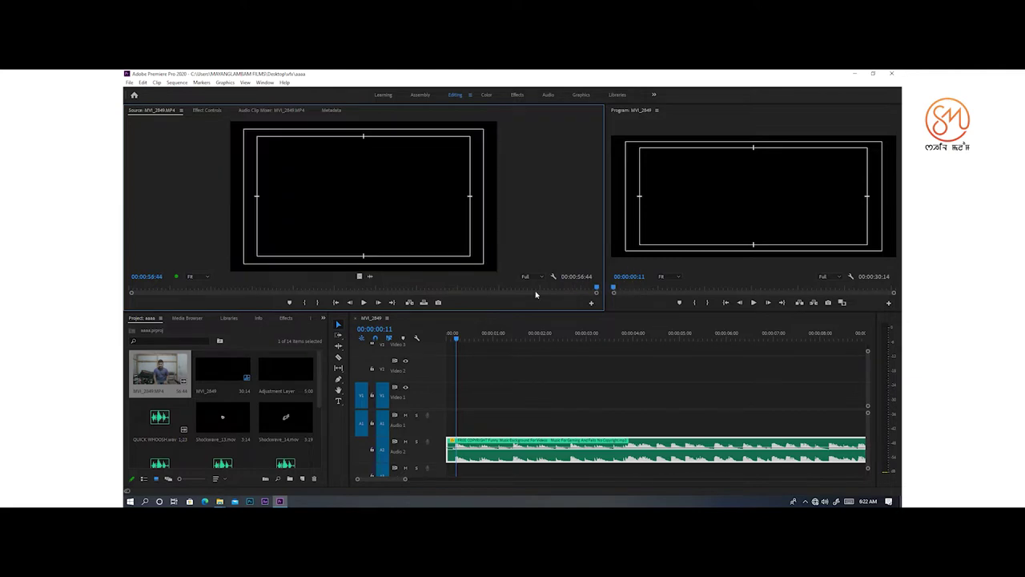
pyautogui.moveTo(481, 294); pyautogui.dragTo(341, 291)
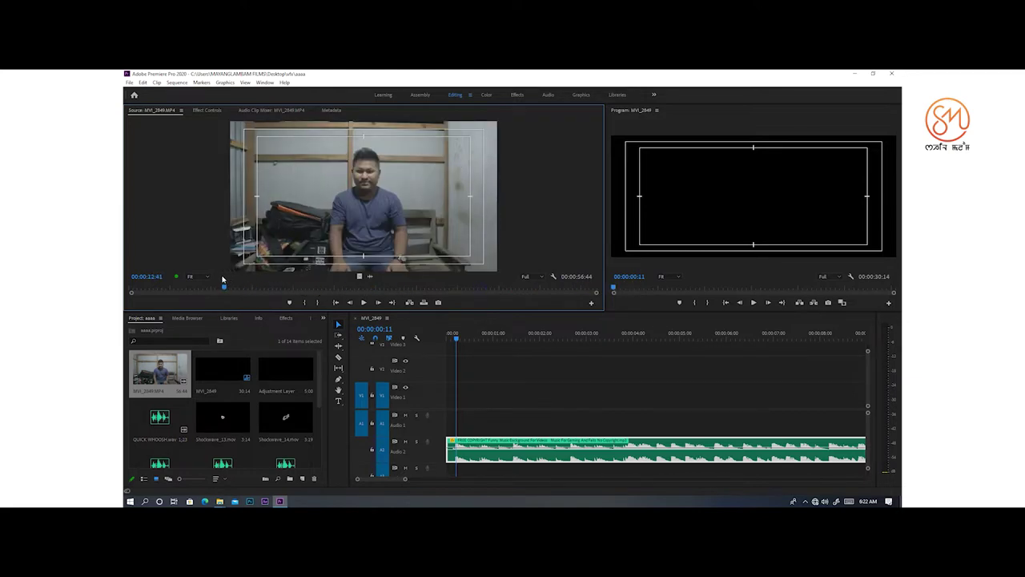
pyautogui.moveTo(222, 278); pyautogui.dragTo(422, 288)
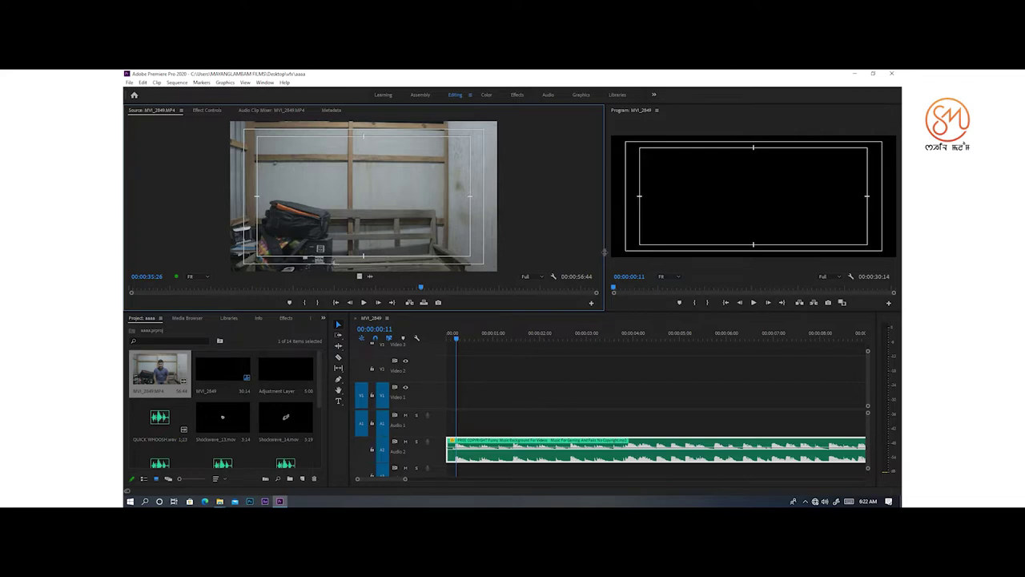
pyautogui.moveTo(605, 253); pyautogui.dragTo(554, 254)
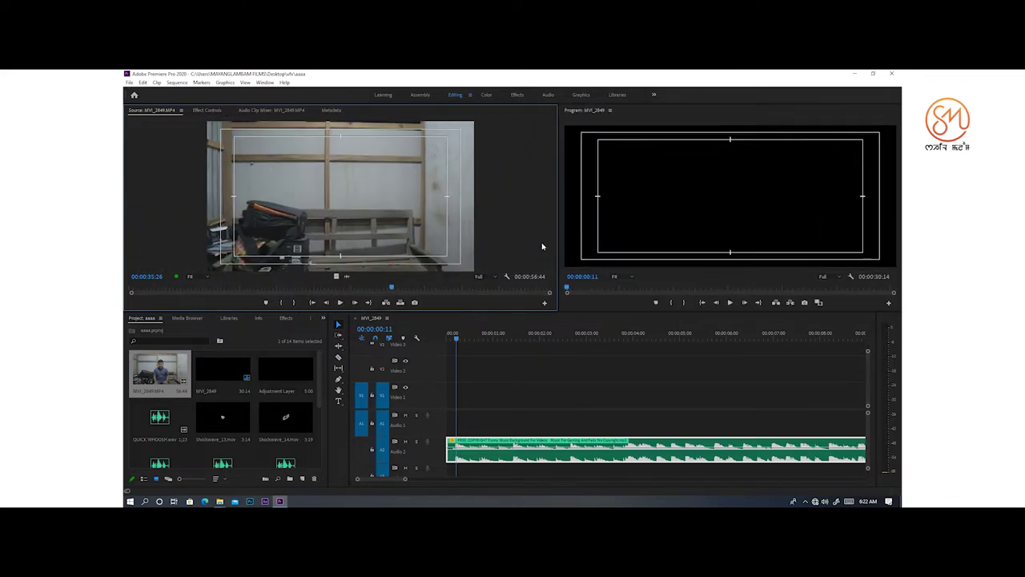
pyautogui.click(417, 287)
pyautogui.moveTo(390, 324); pyautogui.dragTo(453, 397)
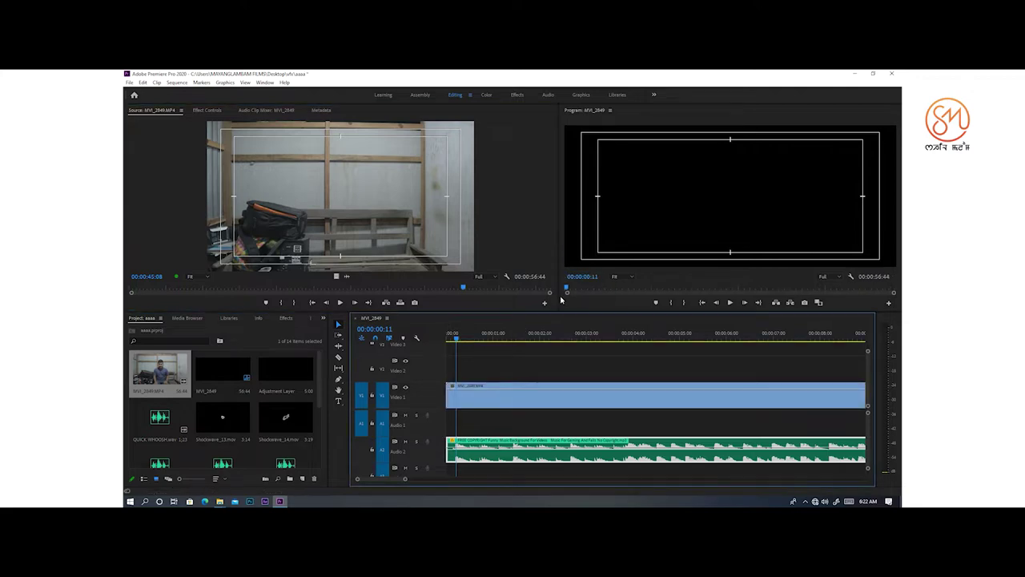
pyautogui.click(560, 304)
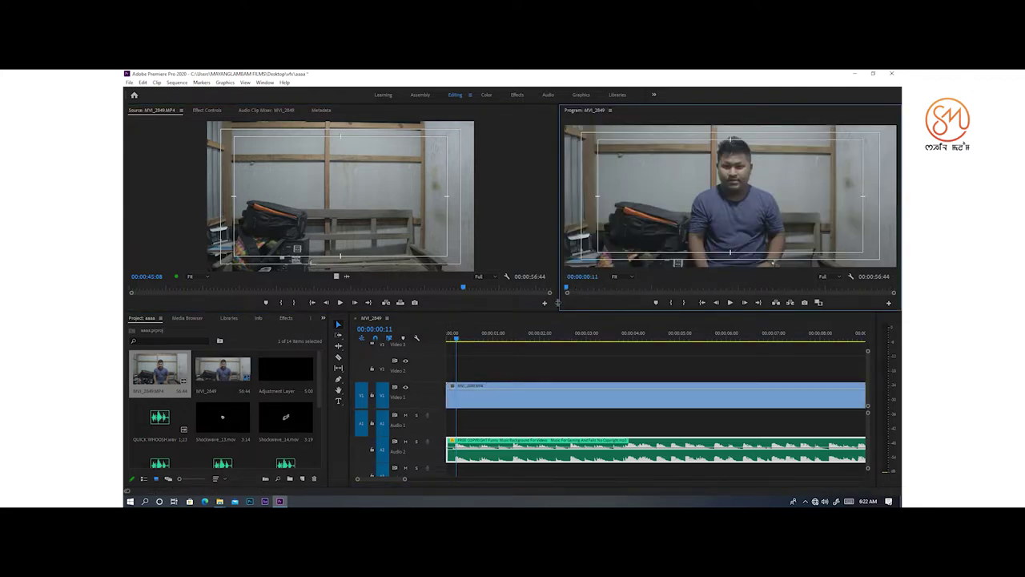
pyautogui.moveTo(558, 303); pyautogui.dragTo(257, 307)
pyautogui.hotkey('ctrl', 'z')
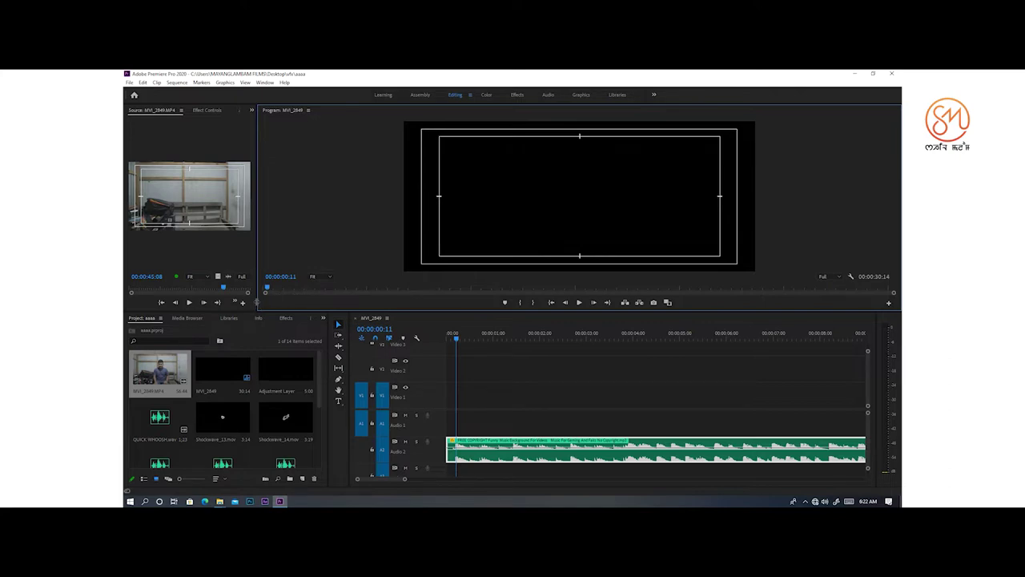
# - Widen the source preview and place MVI_2849.MP4 with its audio at the start of Video 1 and Audio 1
pyautogui.moveTo(258, 303); pyautogui.dragTo(346, 303)
pyautogui.moveTo(237, 197); pyautogui.dragTo(448, 396)
# - Trim about 1.5 seconds off the start of the clip and ripple-delete the gap in front of it
pyautogui.press('space')
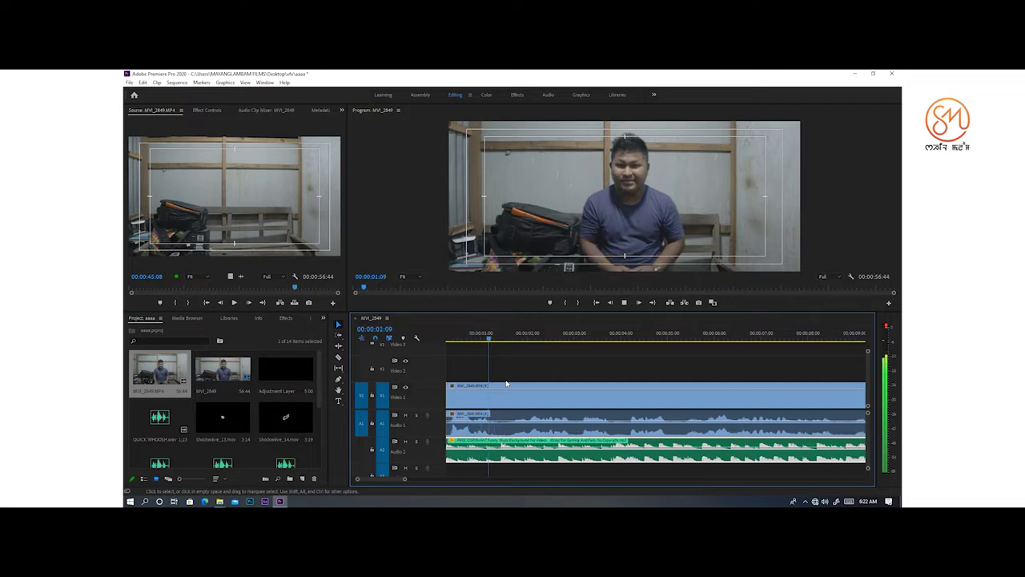
pyautogui.press('-')
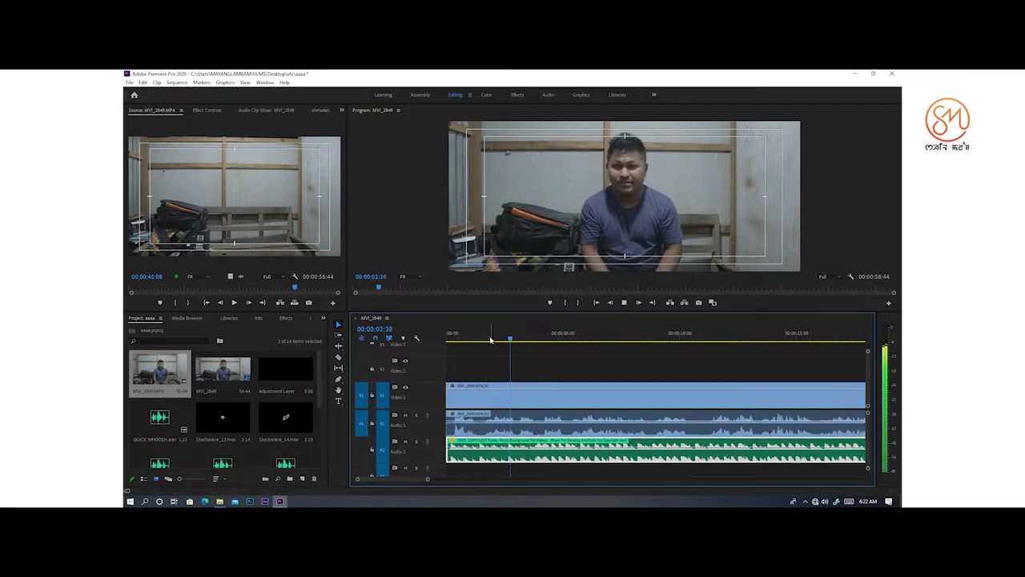
pyautogui.click(481, 335)
pyautogui.moveTo(449, 396); pyautogui.dragTo(480, 397)
pyautogui.rightClick(473, 398)
pyautogui.click(480, 402)
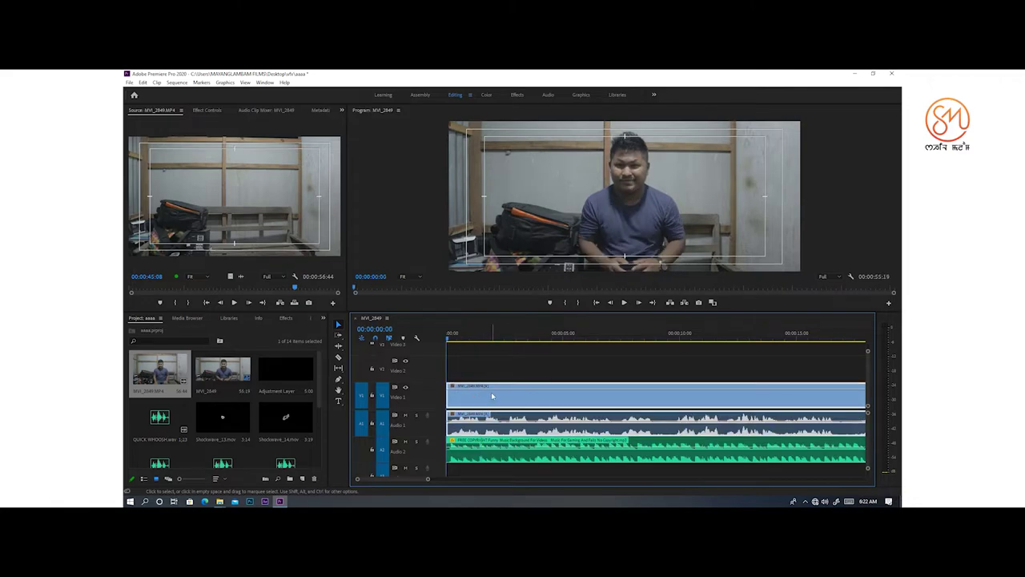
# - Play the trimmed sequence from the start up to the watch-touch moment at about 00:00:23:06
pyautogui.press('Home')
pyautogui.press('space')
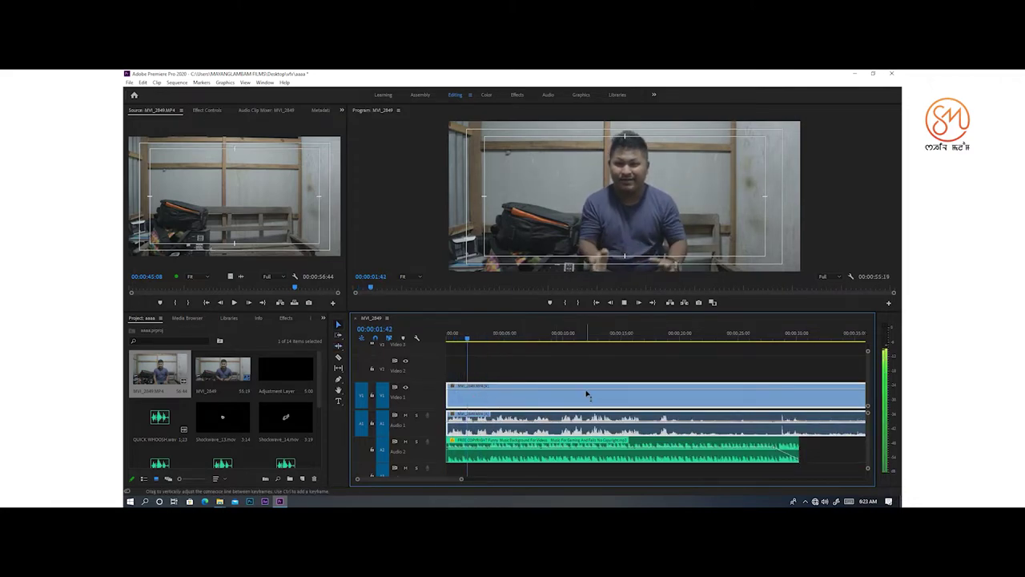
pyautogui.press('-')
pyautogui.press('-')
pyautogui.press('-')
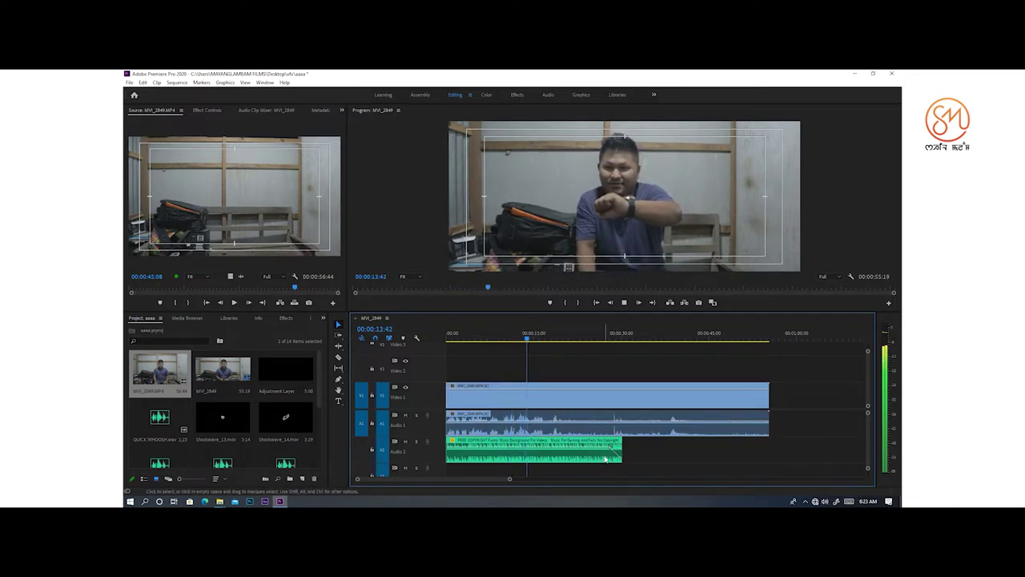
pyautogui.click(565, 386)
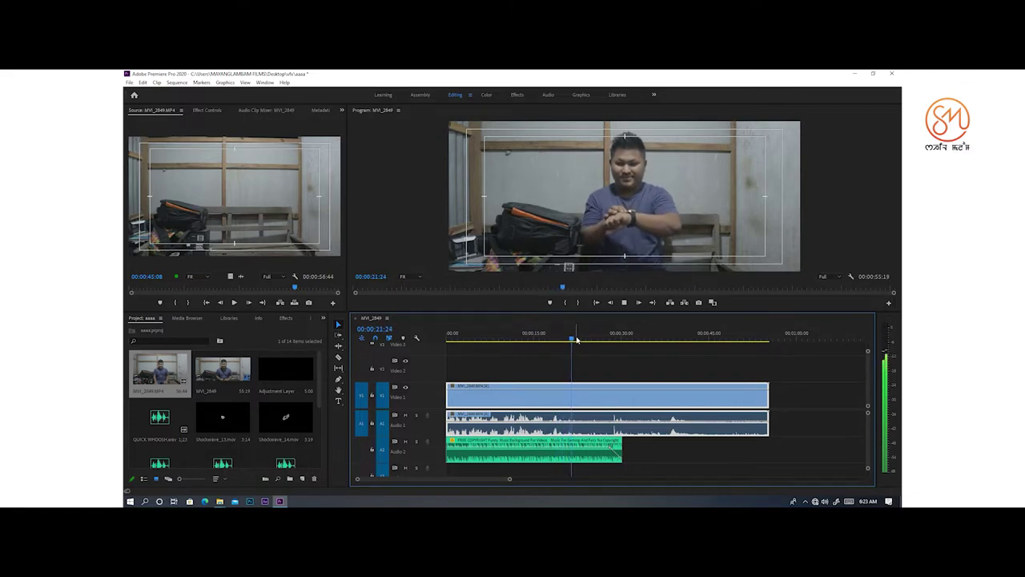
pyautogui.press('space')
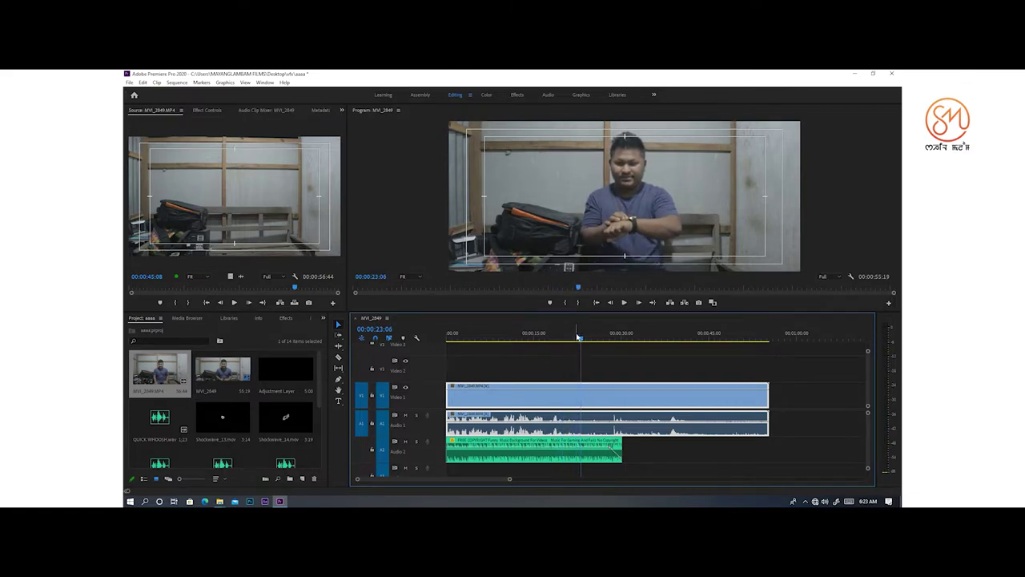
pyautogui.press('c')
pyautogui.click(582, 398)
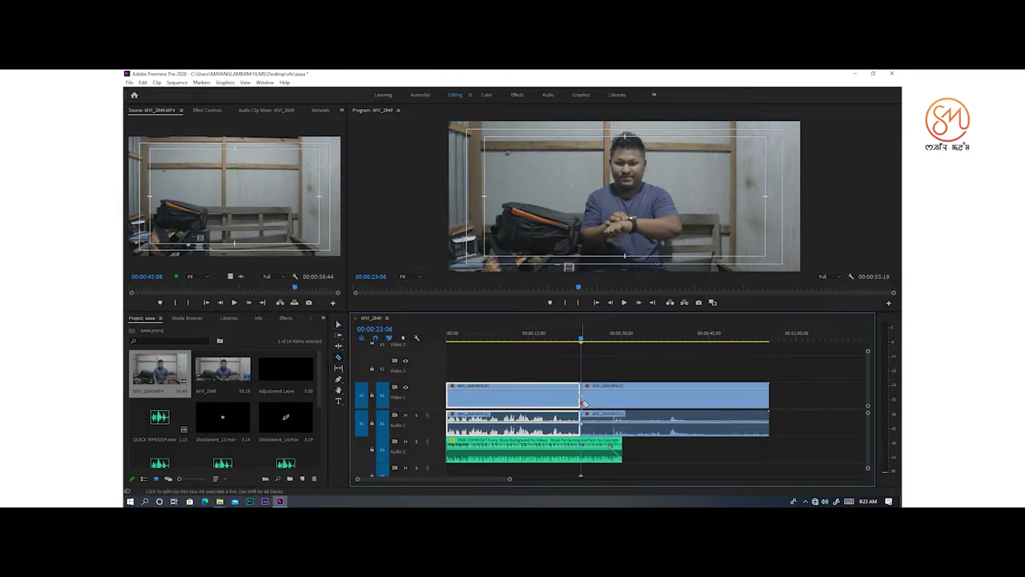
pyautogui.hotkey('ctrl', 'z')
# - Locate the last frames of the hand on the watch and split the clip there at about 00:00:23:21
pyautogui.press('space')
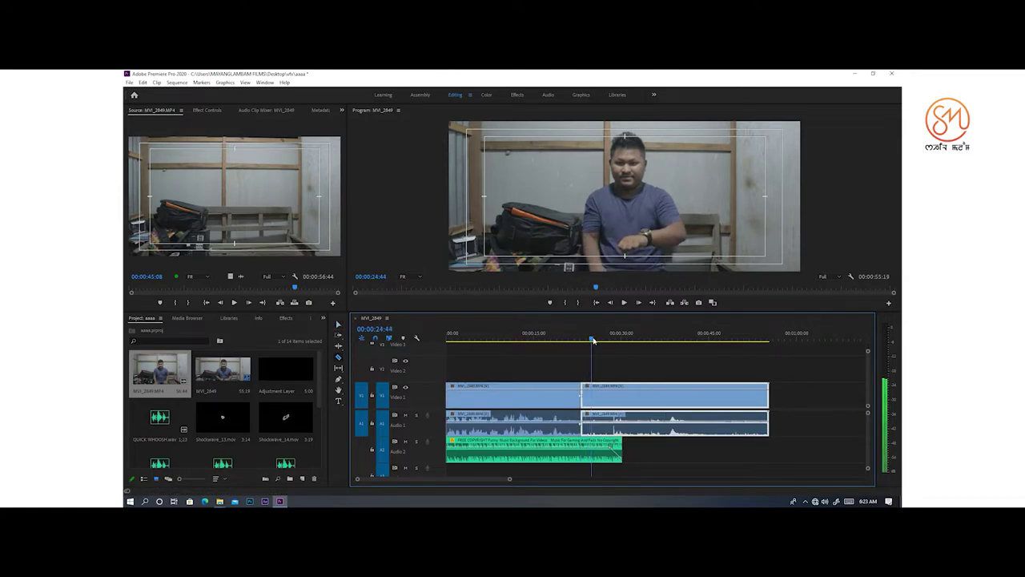
pyautogui.press('space')
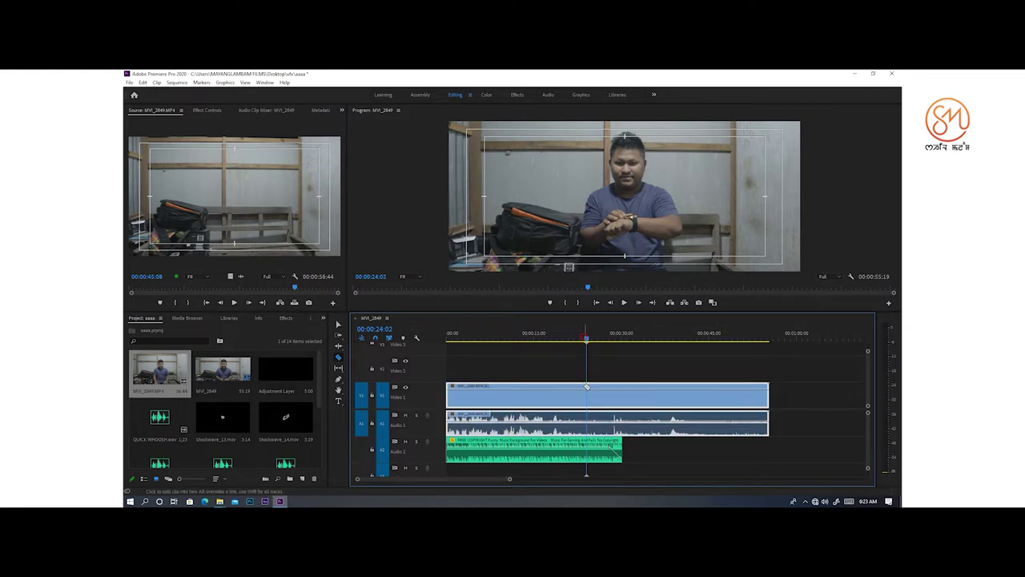
pyautogui.click(583, 336)
pyautogui.press('space')
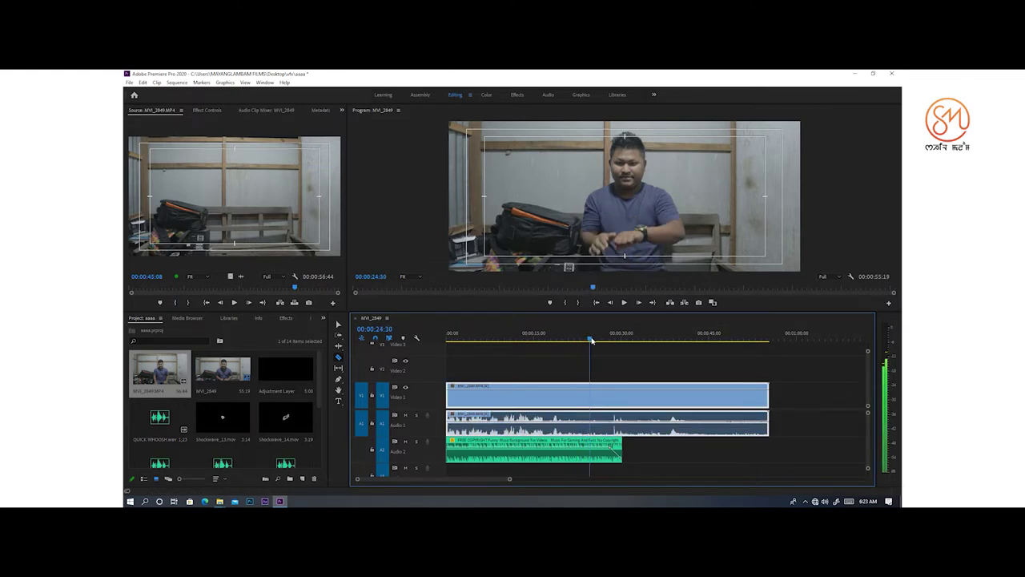
pyautogui.moveTo(590, 341); pyautogui.dragTo(583, 341)
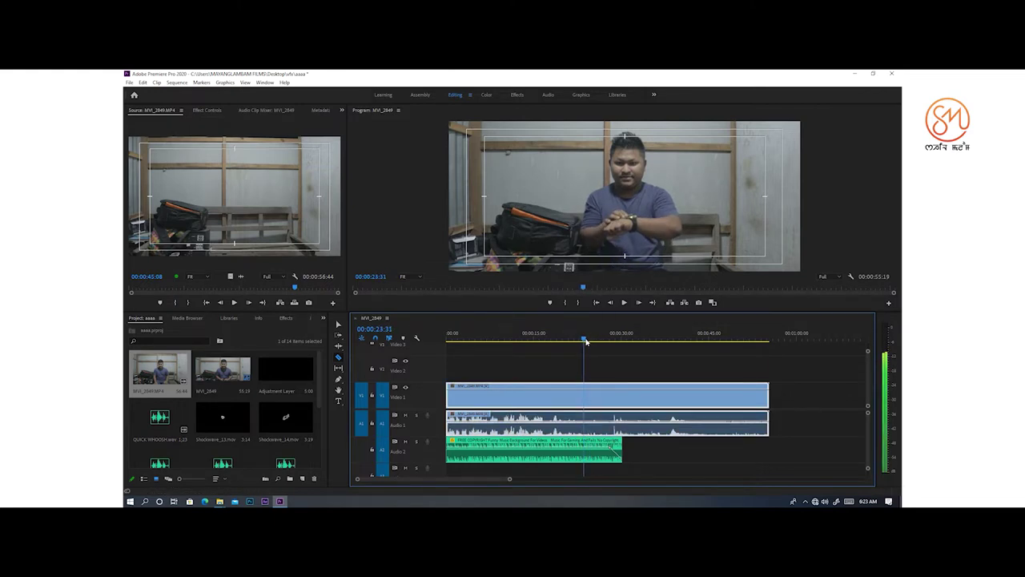
pyautogui.click(583, 396)
# - Trim about 11 seconds off the second segment's start so it opens on the empty room, and ripple-delete the gap
pyautogui.press('space')
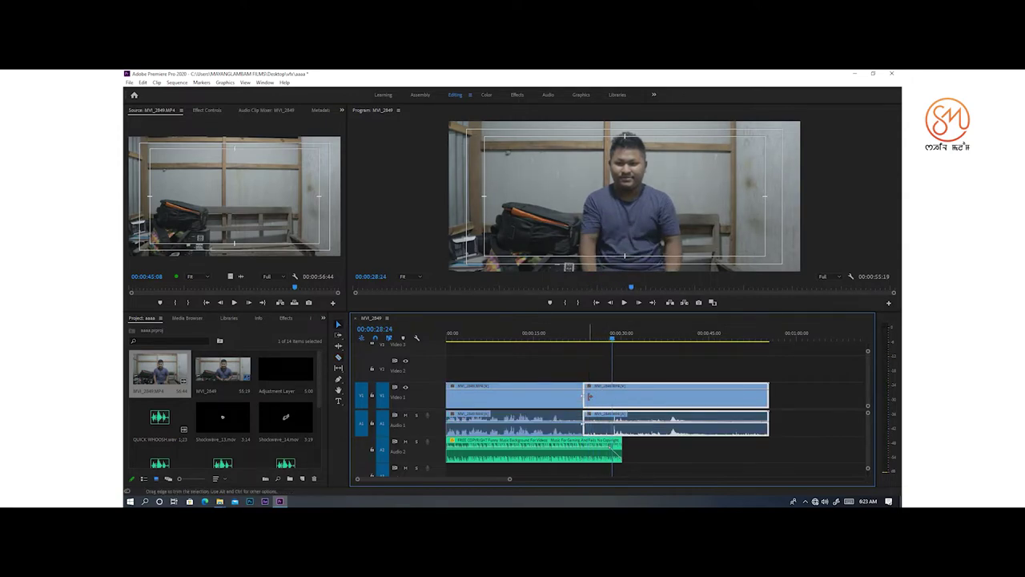
pyautogui.moveTo(587, 395); pyautogui.dragTo(643, 398)
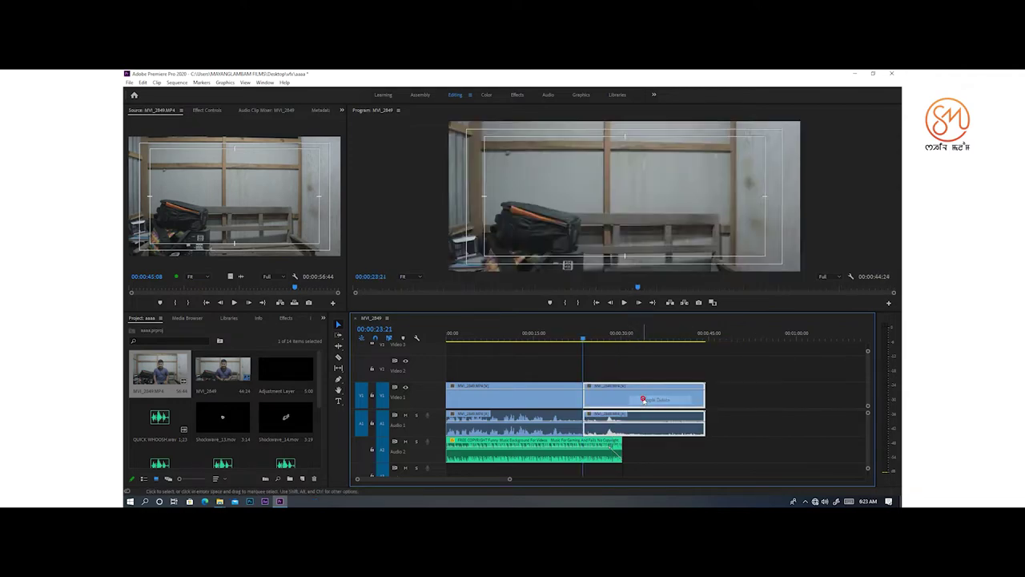
# - Move the first segment's video from Video 1 up to Video 2, keeping its timing
pyautogui.click(571, 336)
pyautogui.moveTo(577, 399); pyautogui.dragTo(579, 371)
pyautogui.click(581, 372)
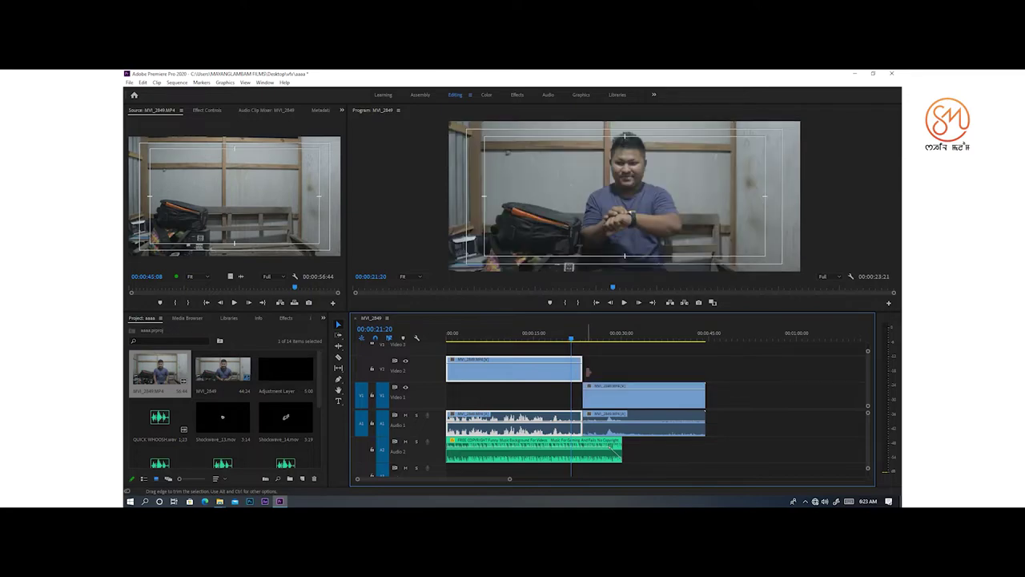
# - Unlink the Video 2 clip from its audio and extend its video end about 1 second over the empty-room segment
pyautogui.rightClick(550, 371)
pyautogui.click(511, 354)
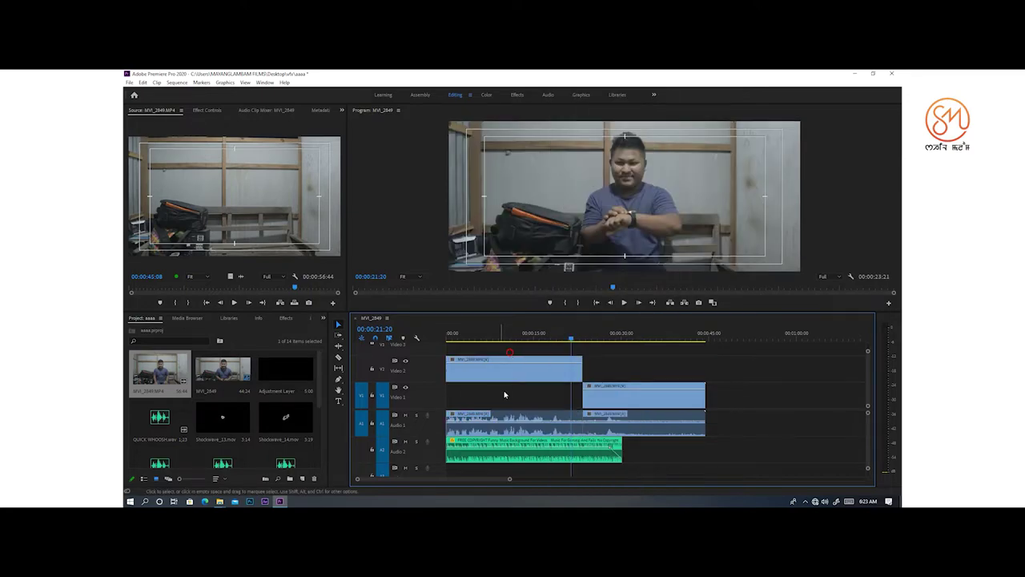
pyautogui.click(512, 359)
pyautogui.rightClick(517, 360)
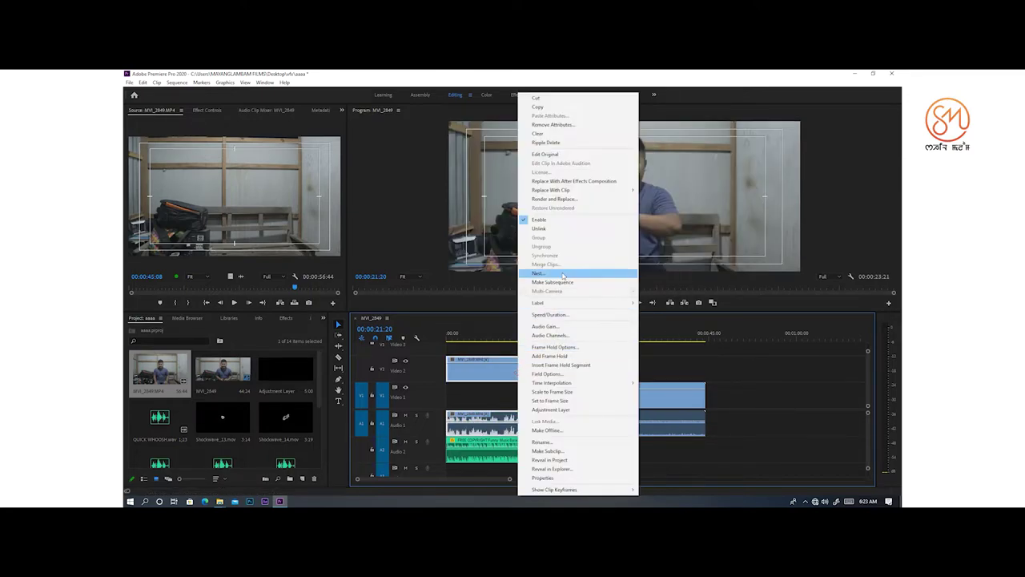
pyautogui.click(545, 232)
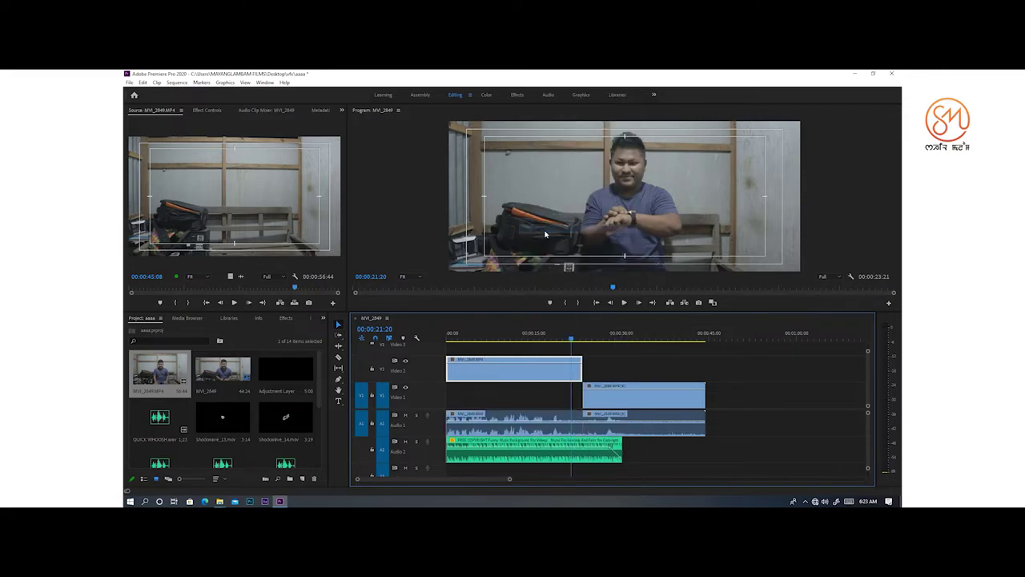
pyautogui.moveTo(582, 369); pyautogui.dragTo(587, 370)
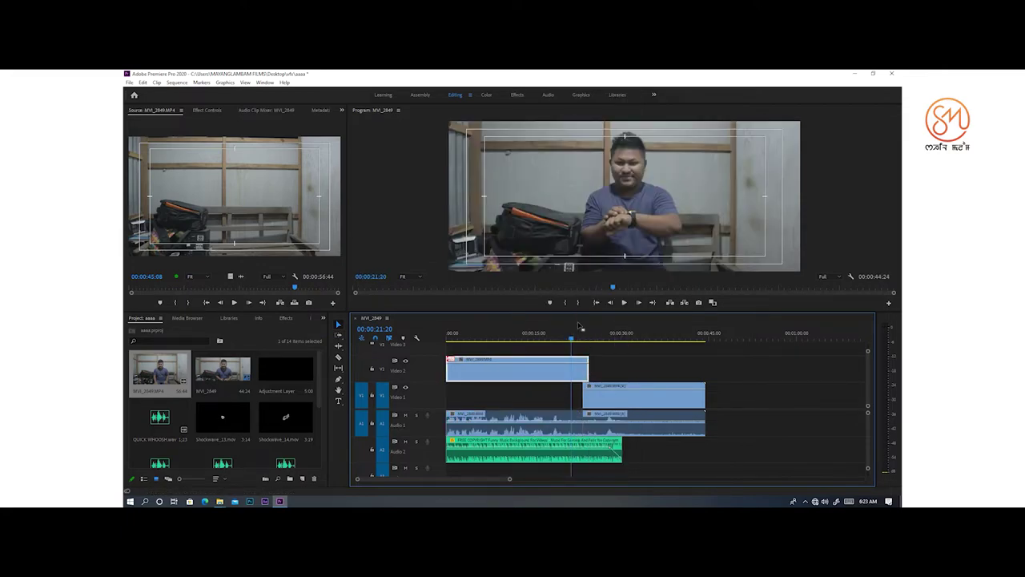
# - Place the playhead on the cut at 00:00:23:21 and expand the Video 2 clip's Opacity property for keyframing
pyautogui.click(582, 330)
pyautogui.press('=')
pyautogui.press('=')
pyautogui.press('=')
pyautogui.press('=')
pyautogui.press('=')
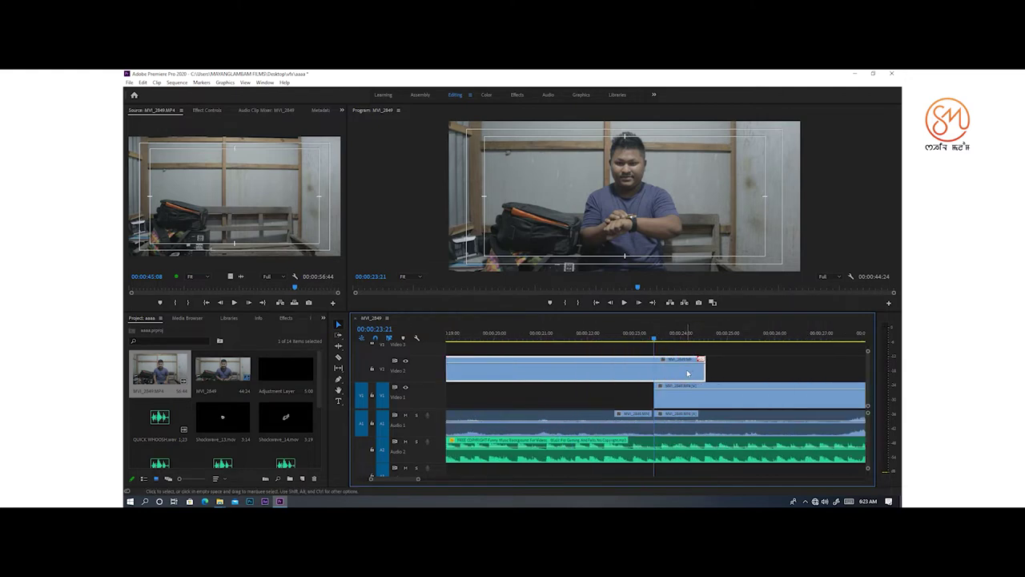
pyautogui.scroll(-2, 687, 373)
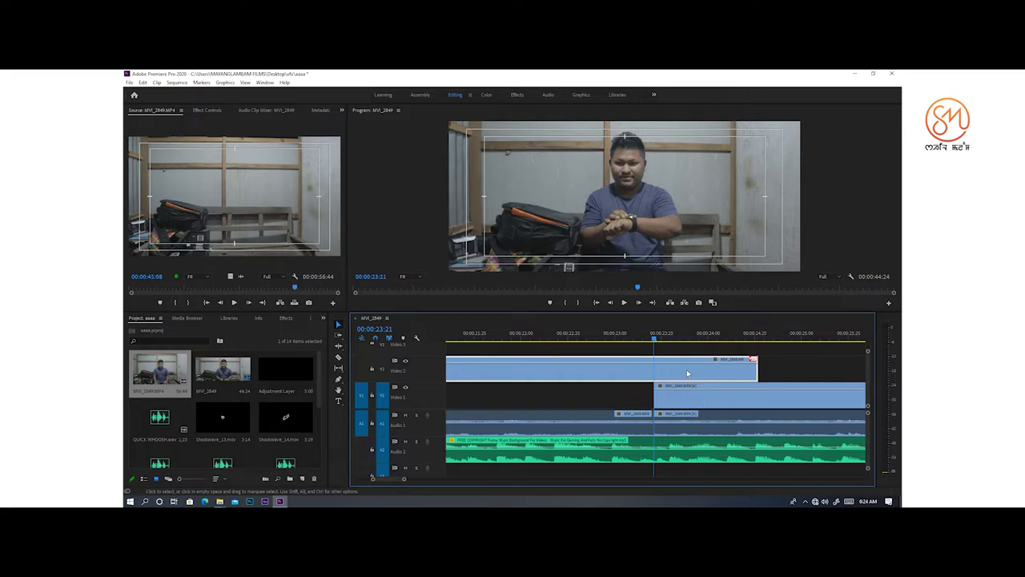
pyautogui.scroll(-2, 687, 373)
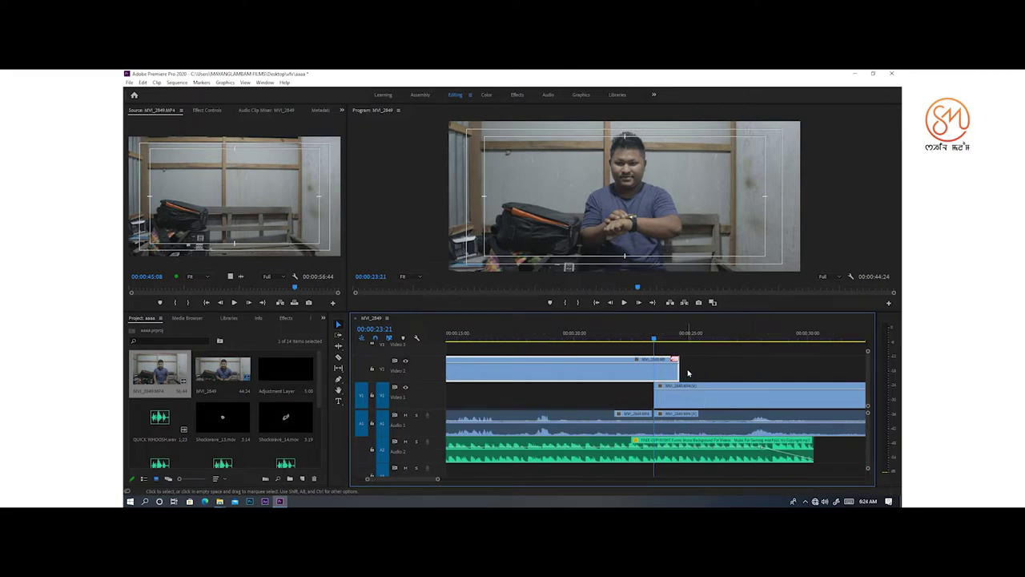
pyautogui.hscroll(1, 687, 373)
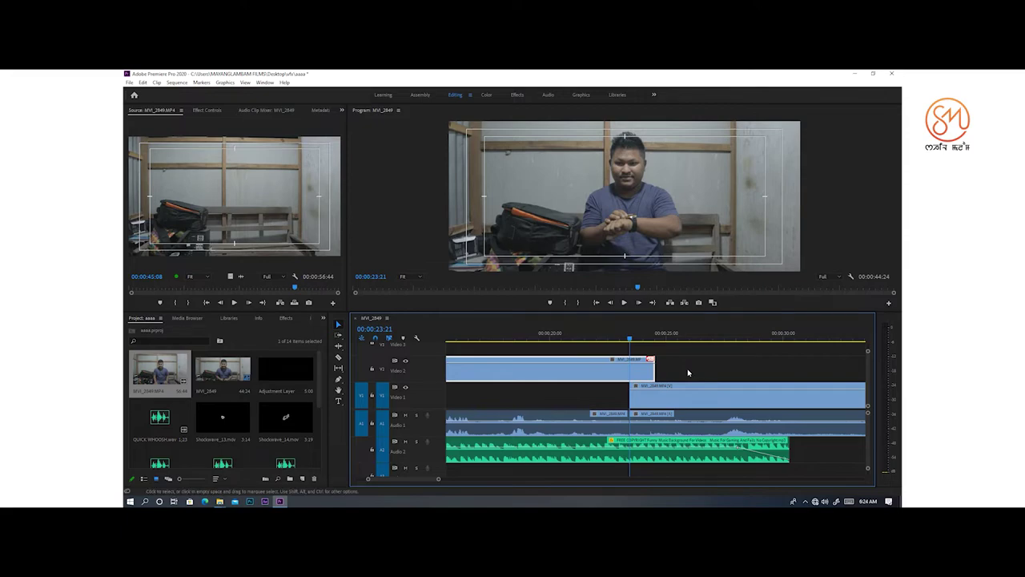
pyautogui.hotkey('shift', '5')
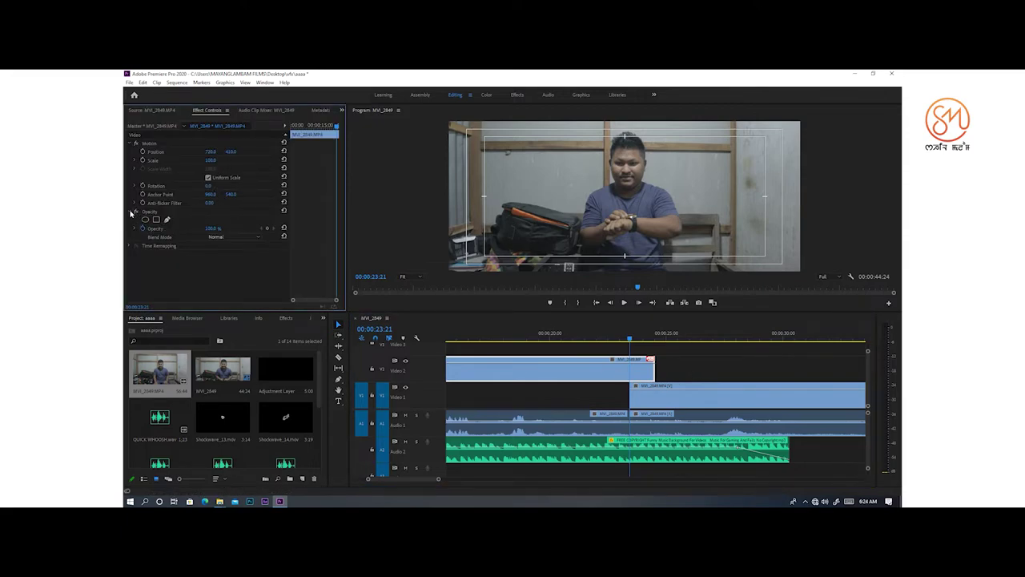
pyautogui.moveTo(347, 151); pyautogui.dragTo(519, 152)
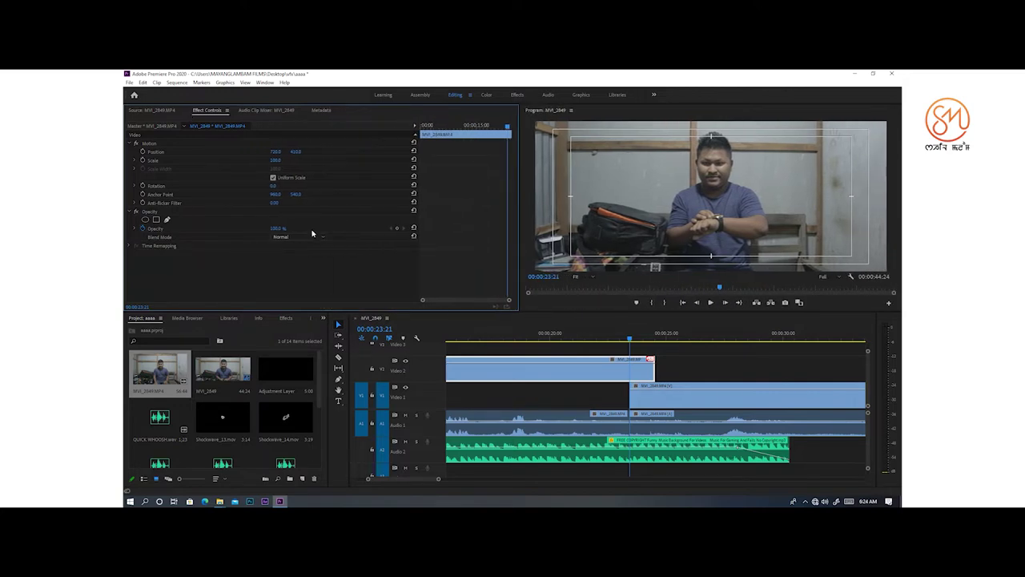
pyautogui.click(134, 229)
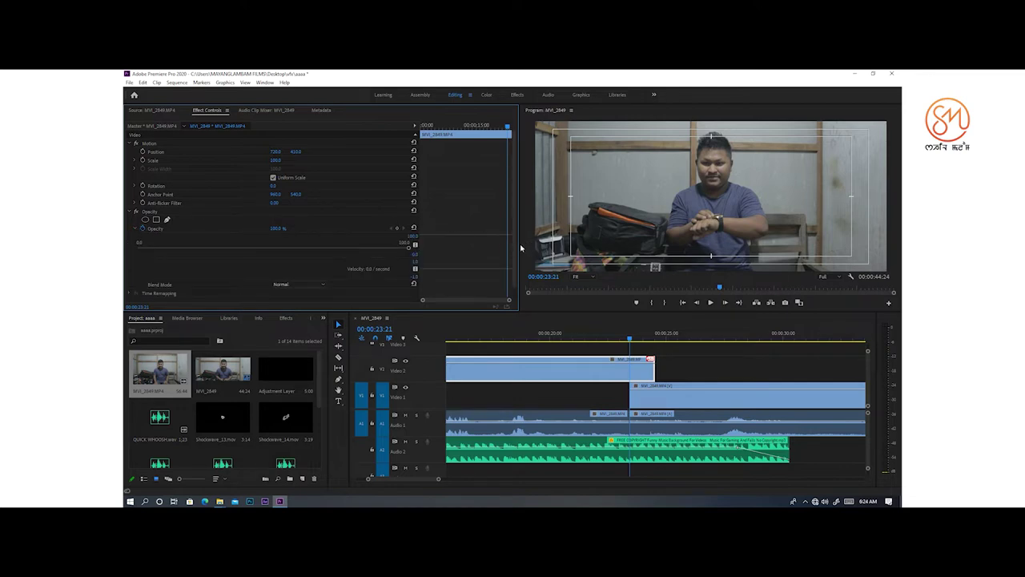
pyautogui.moveTo(421, 255); pyautogui.dragTo(341, 252)
pyautogui.scroll(5, 503, 227)
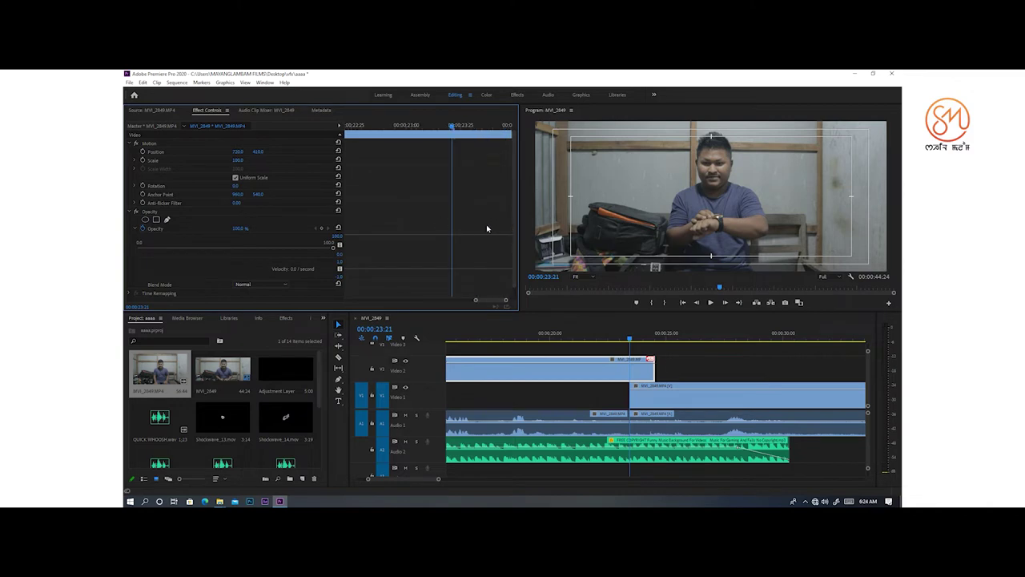
pyautogui.click(243, 227)
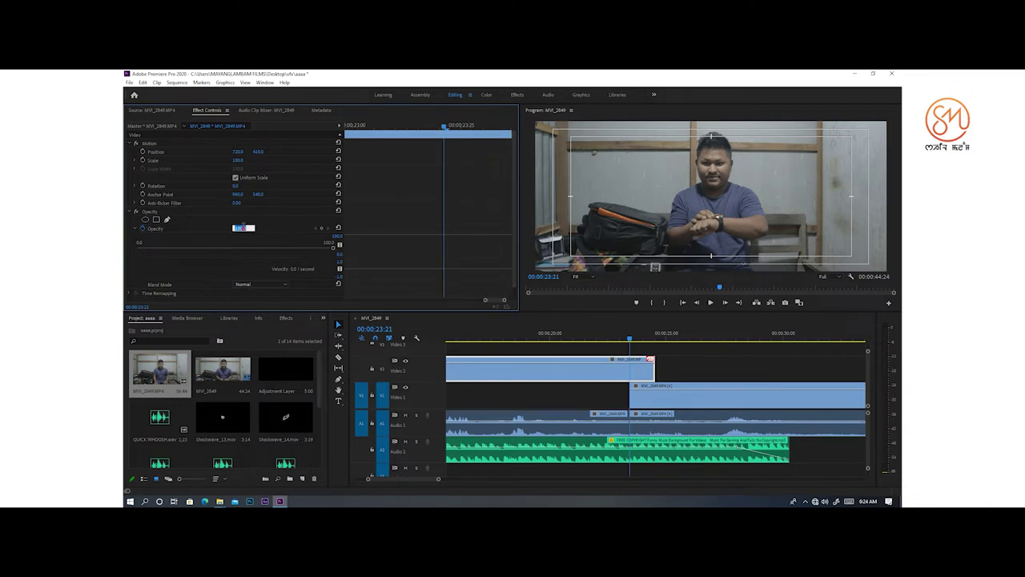
pyautogui.click(267, 225)
pyautogui.click(243, 227)
pyautogui.click(292, 217)
pyautogui.hotkey('ctrl', 'z')
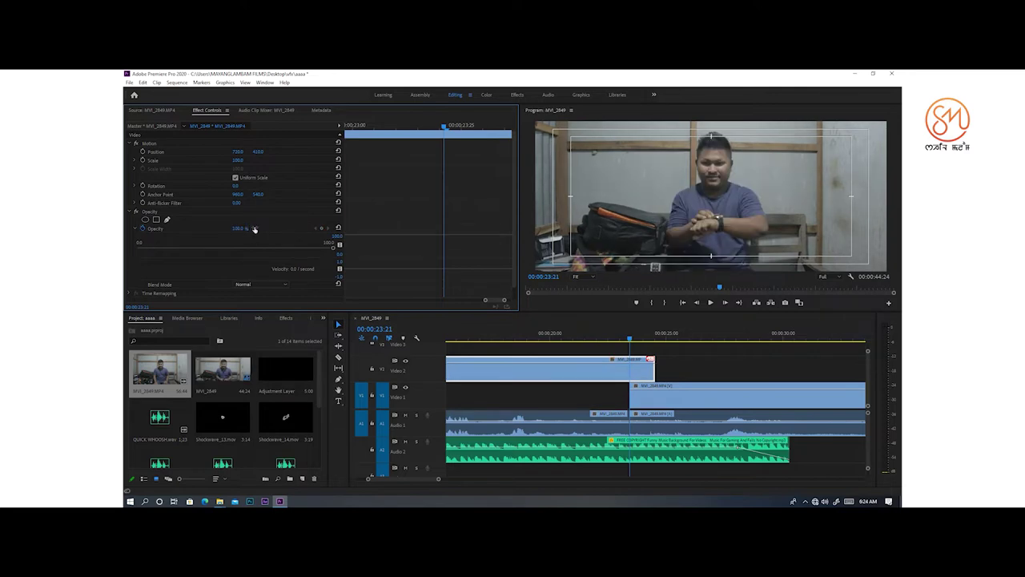
# - Keyframe the Video 2 clip's opacity at 100% on 00:00:23:21, 90% on 00:00:23:22 and 80% on 00:00:23:23
pyautogui.click(322, 229)
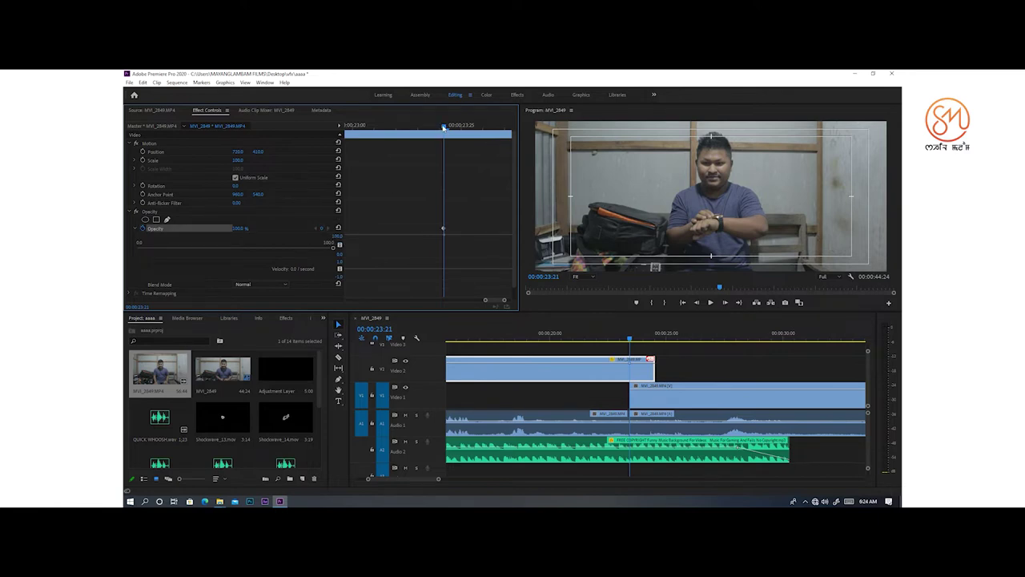
pyautogui.moveTo(443, 128); pyautogui.dragTo(448, 128)
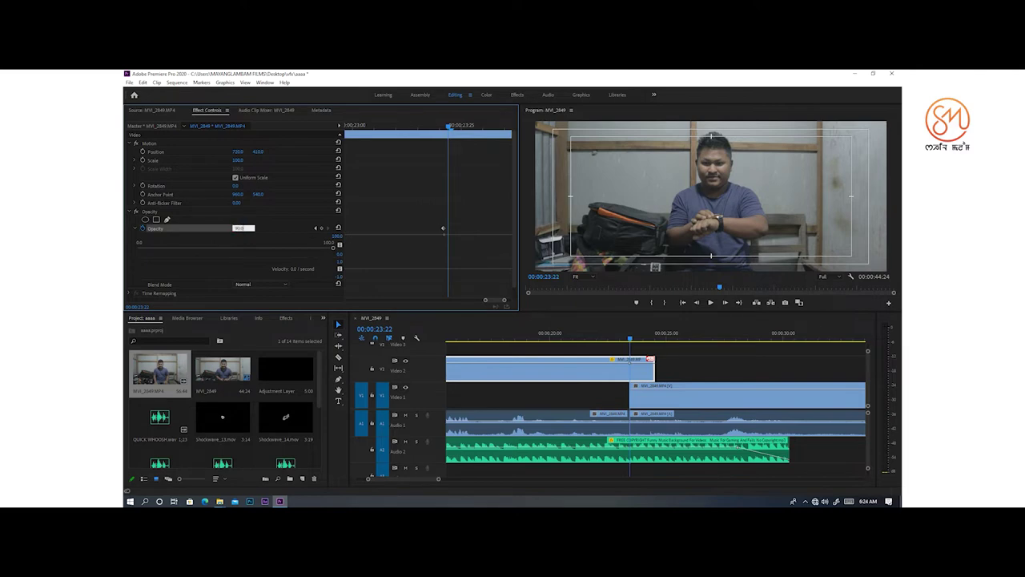
pyautogui.press('Return')
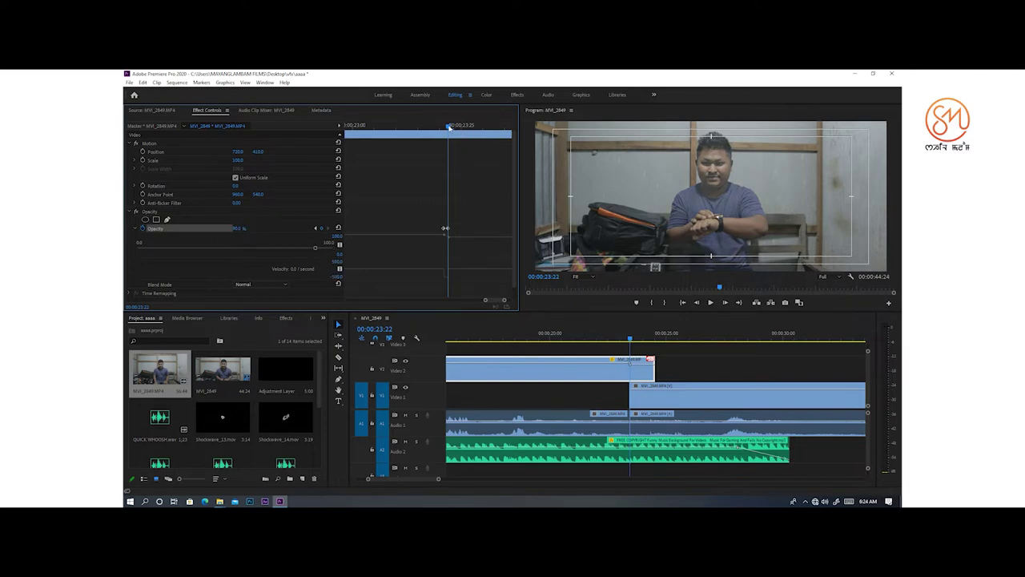
pyautogui.moveTo(448, 126); pyautogui.dragTo(453, 126)
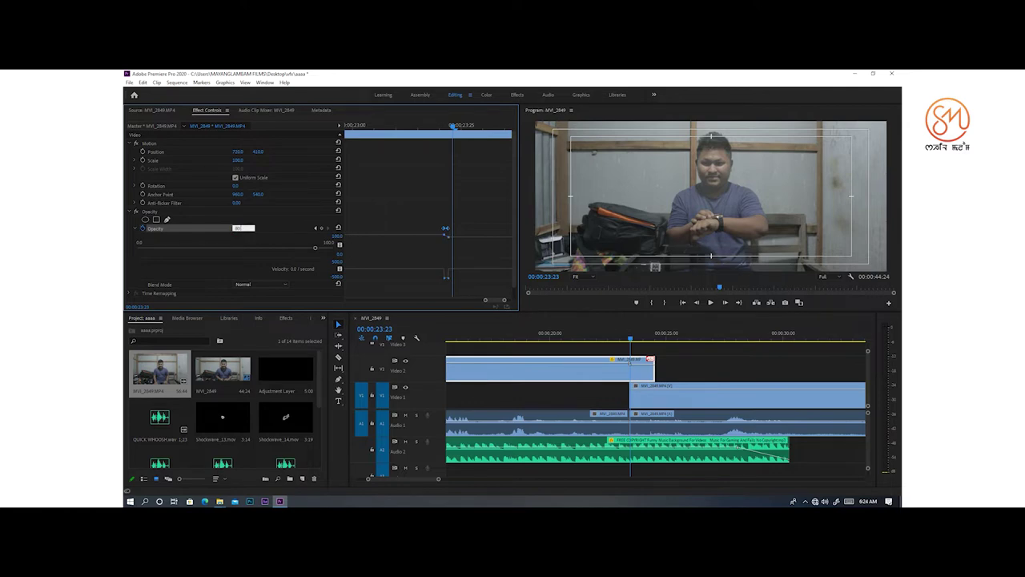
pyautogui.press('Return')
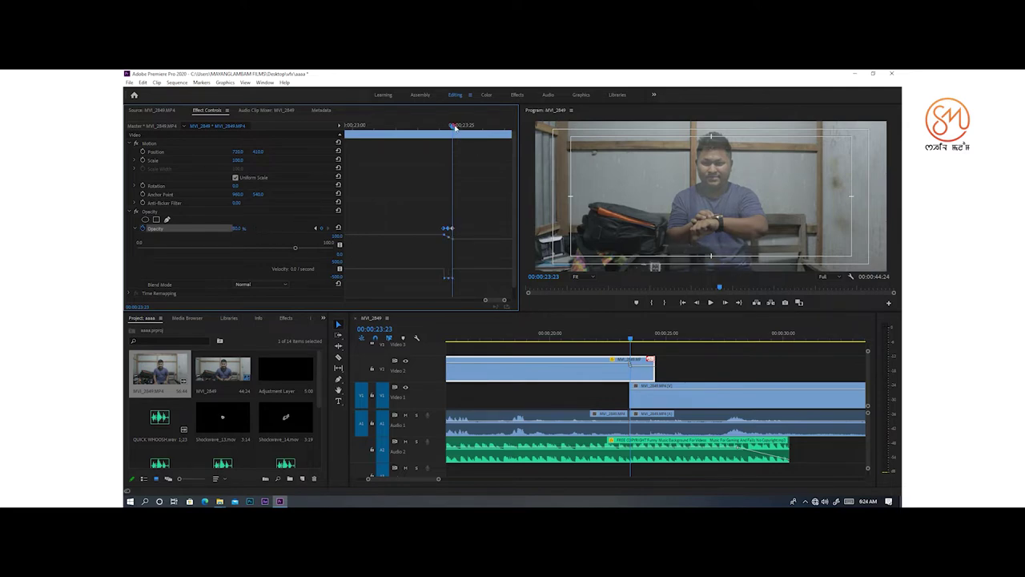
# - Continue the fade frame by frame with opacity keyframes of 70% at 00:00:23:24, 60% at 00:00:23:25 and 50% at 00:00:23:26
pyautogui.moveTo(454, 126); pyautogui.dragTo(459, 127)
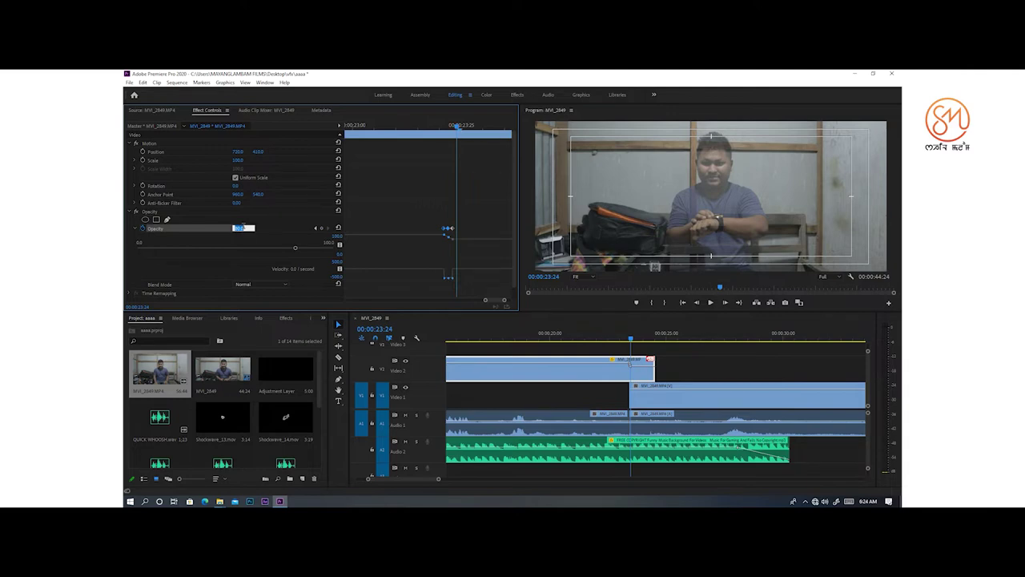
pyautogui.press('Return')
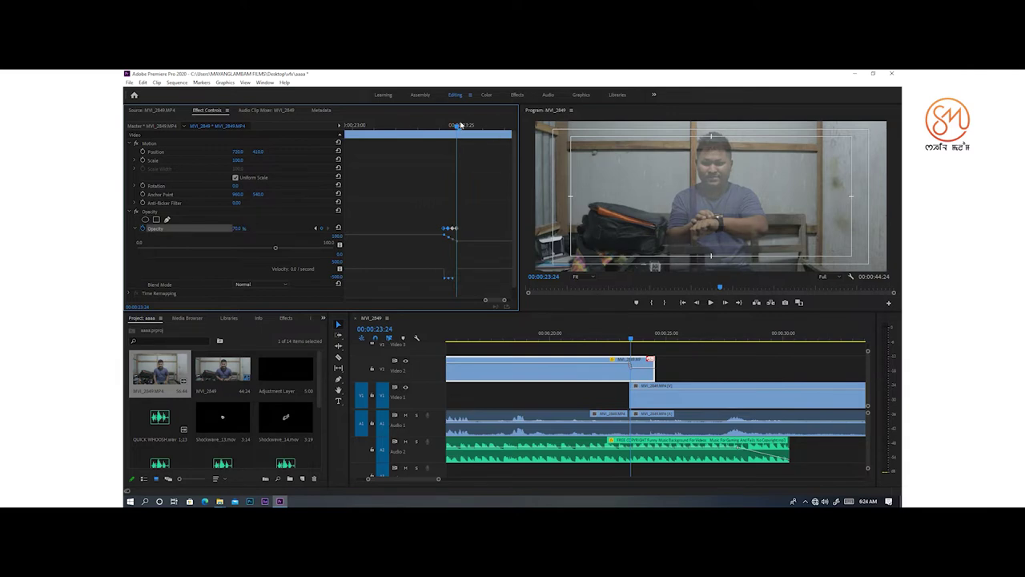
pyautogui.moveTo(461, 127); pyautogui.dragTo(464, 129)
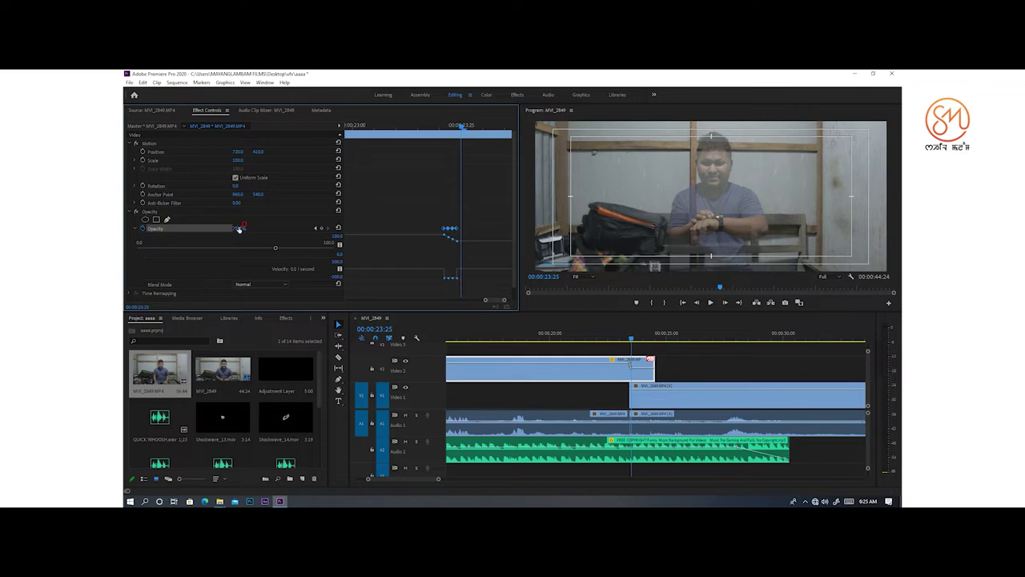
pyautogui.press('Return')
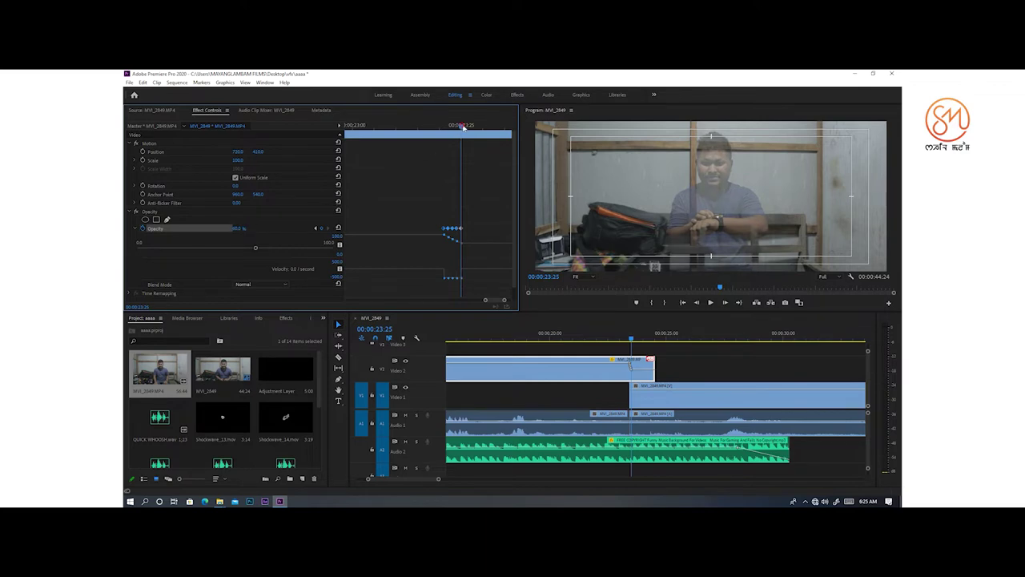
pyautogui.moveTo(463, 128); pyautogui.dragTo(467, 129)
pyautogui.press('Return')
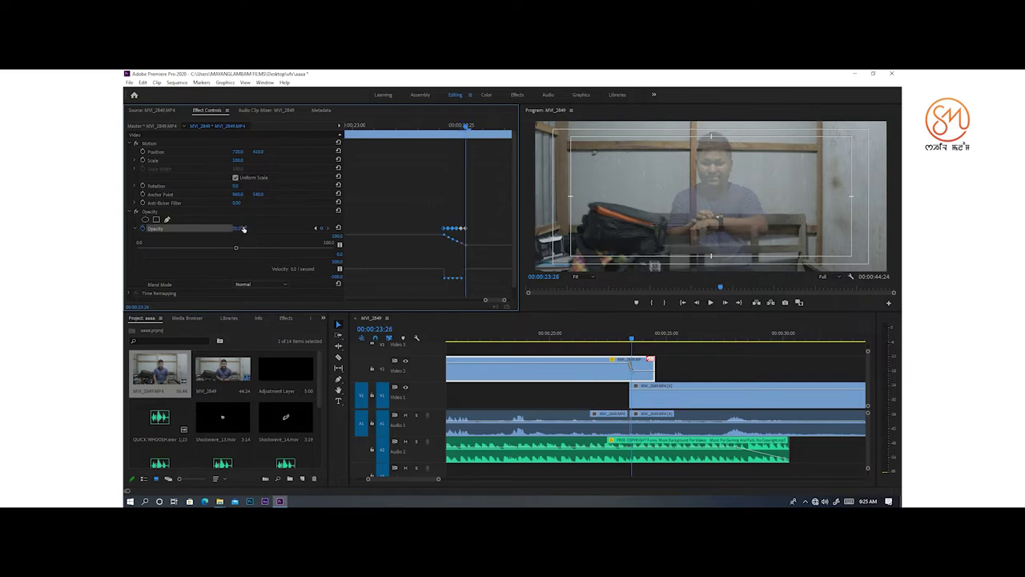
# - Finish the fade with opacity keyframes dropping 10% per frame, from 40% at 00:00:23:27 to 0% at 00:00:23:31
pyautogui.moveTo(466, 127); pyautogui.dragTo(470, 128)
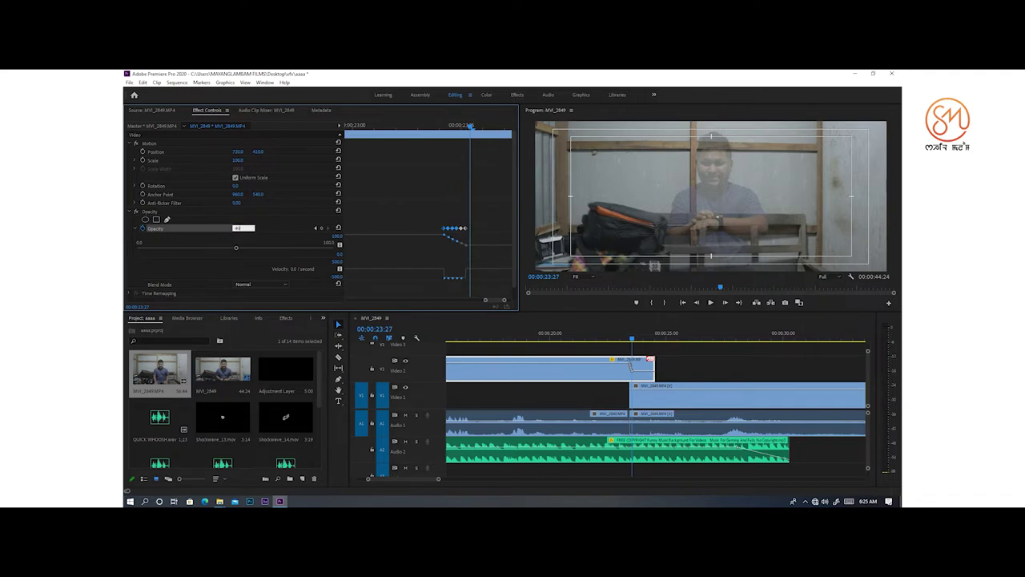
pyautogui.moveTo(472, 128); pyautogui.dragTo(475, 128)
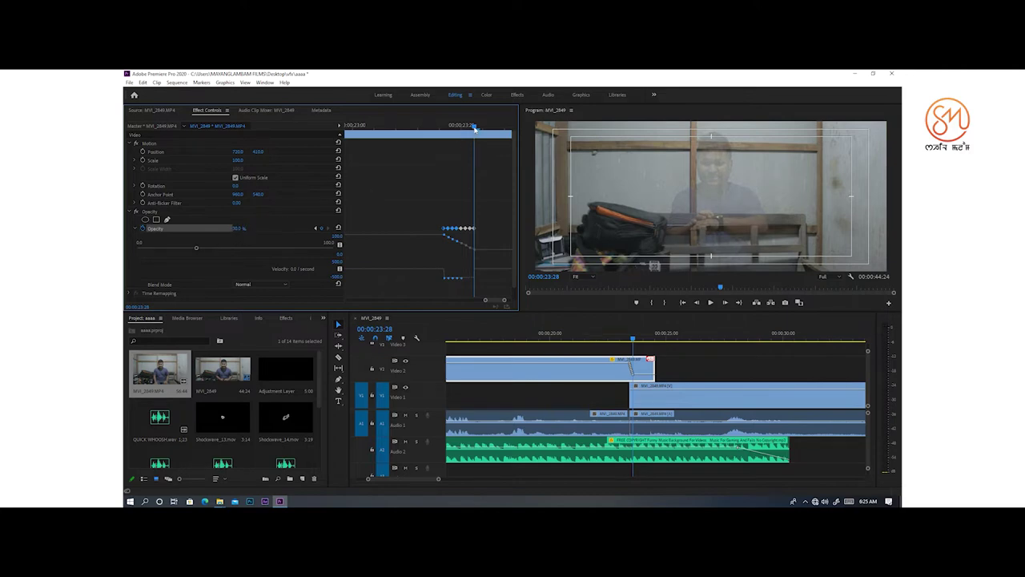
pyautogui.moveTo(475, 128); pyautogui.dragTo(479, 129)
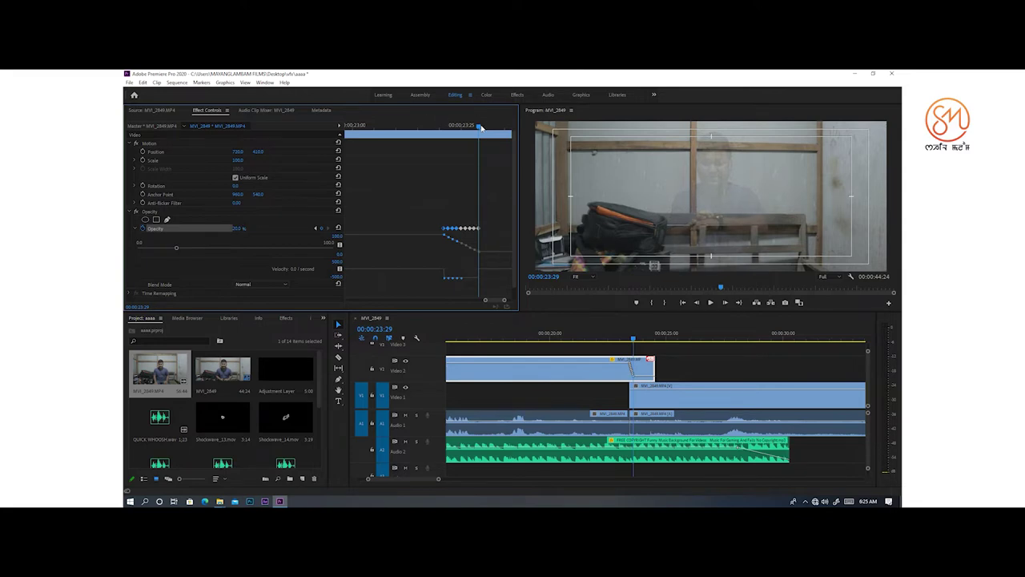
pyautogui.moveTo(481, 128); pyautogui.dragTo(484, 128)
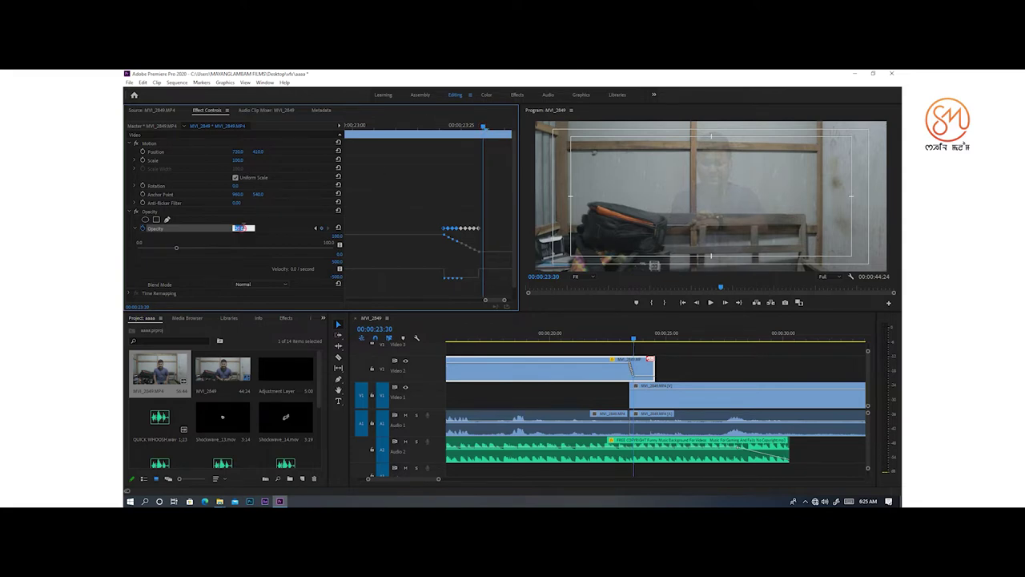
pyautogui.press('Return')
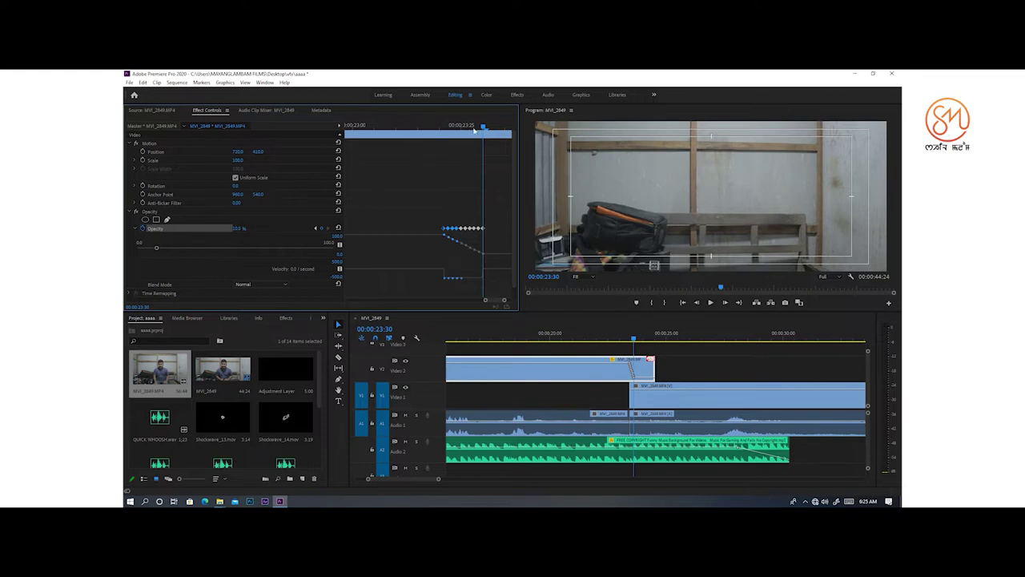
pyautogui.moveTo(474, 130); pyautogui.dragTo(487, 128)
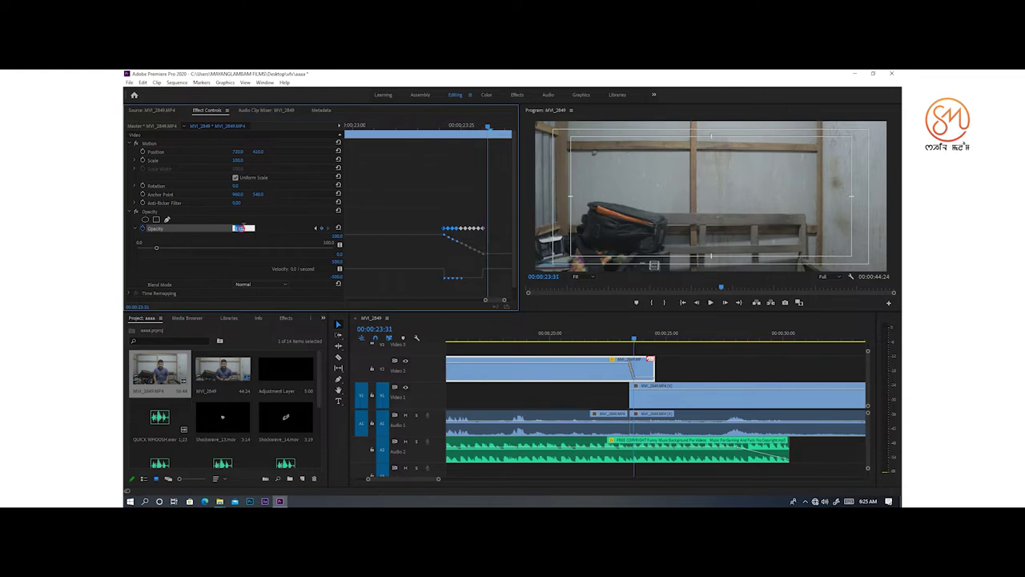
pyautogui.press('Return')
# - Replay the opacity fade several times from about 00:00:23:20 to check how the man disappears
pyautogui.click(444, 126)
pyautogui.press('space')
pyautogui.click(469, 129)
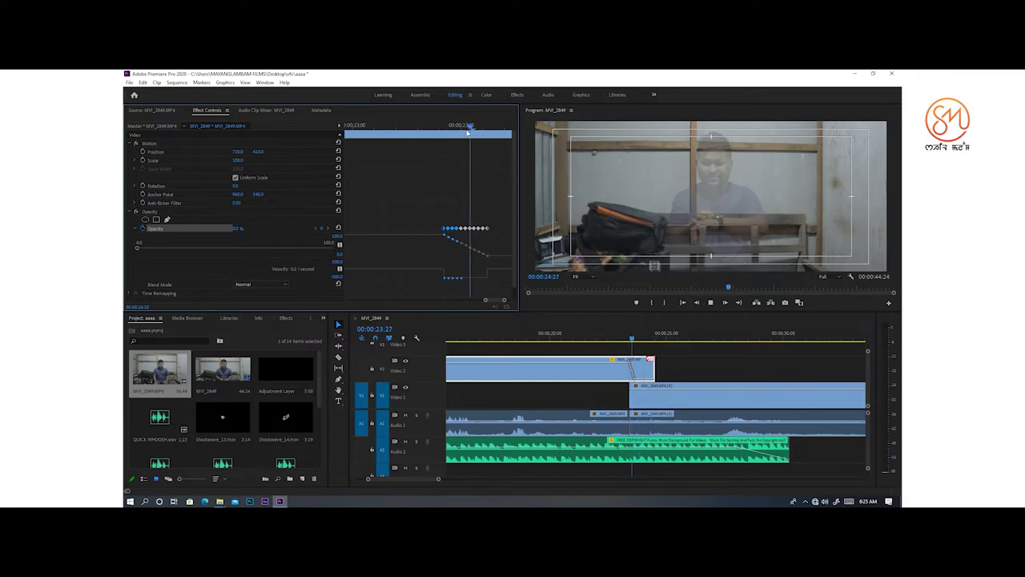
pyautogui.moveTo(467, 133); pyautogui.dragTo(423, 135)
pyautogui.press('space')
pyautogui.moveTo(481, 123); pyautogui.dragTo(441, 145)
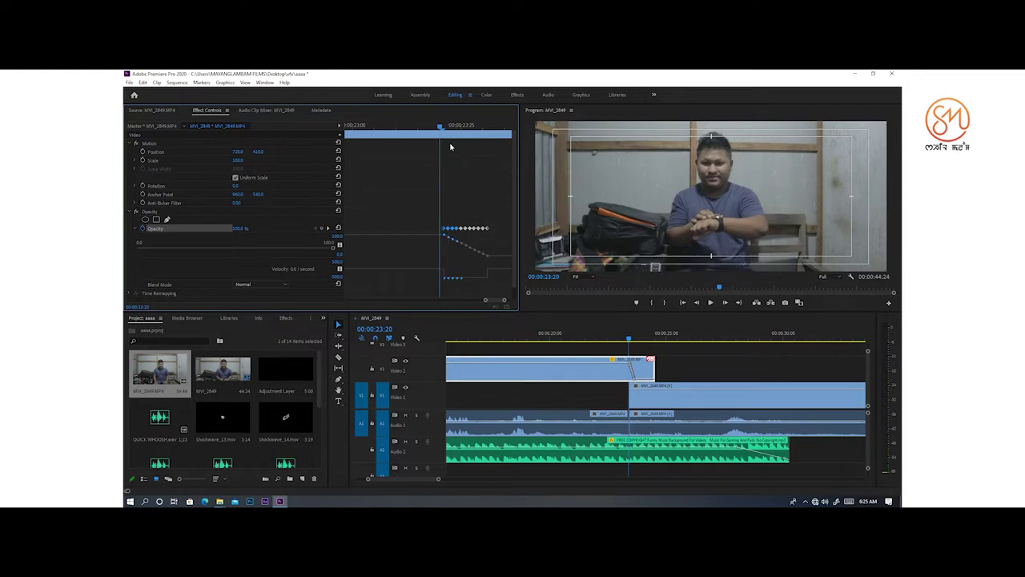
pyautogui.press('space')
pyautogui.moveTo(496, 126); pyautogui.dragTo(444, 132)
pyautogui.press('space')
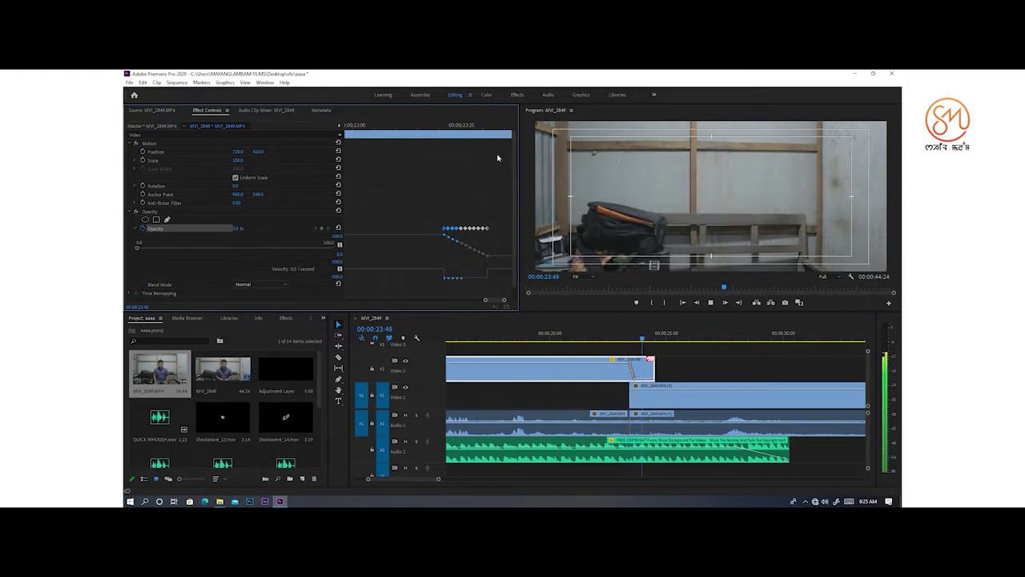
pyautogui.click(438, 134)
pyautogui.press('space')
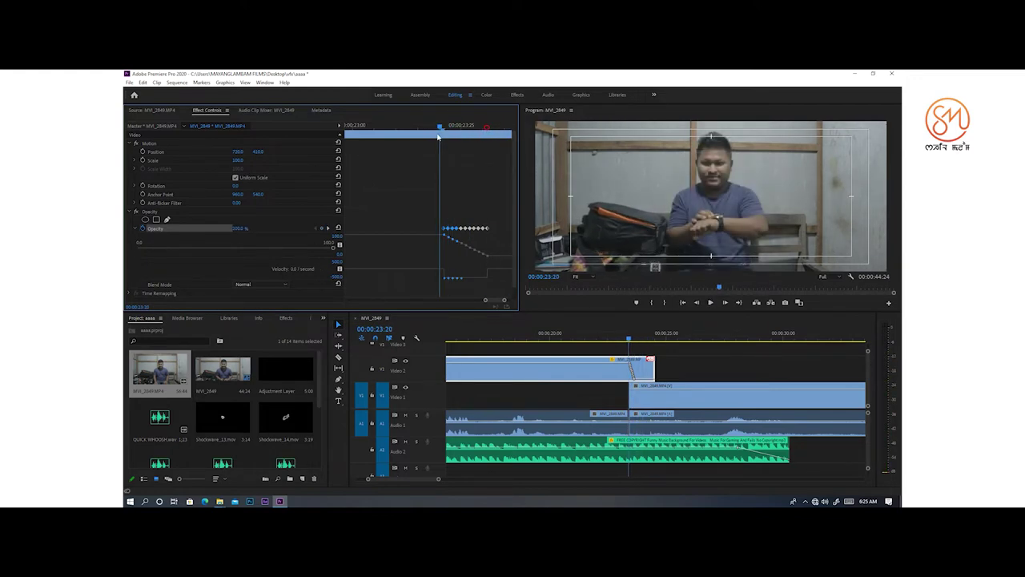
pyautogui.press('space')
pyautogui.press('space')
pyautogui.click(438, 135)
pyautogui.press('space')
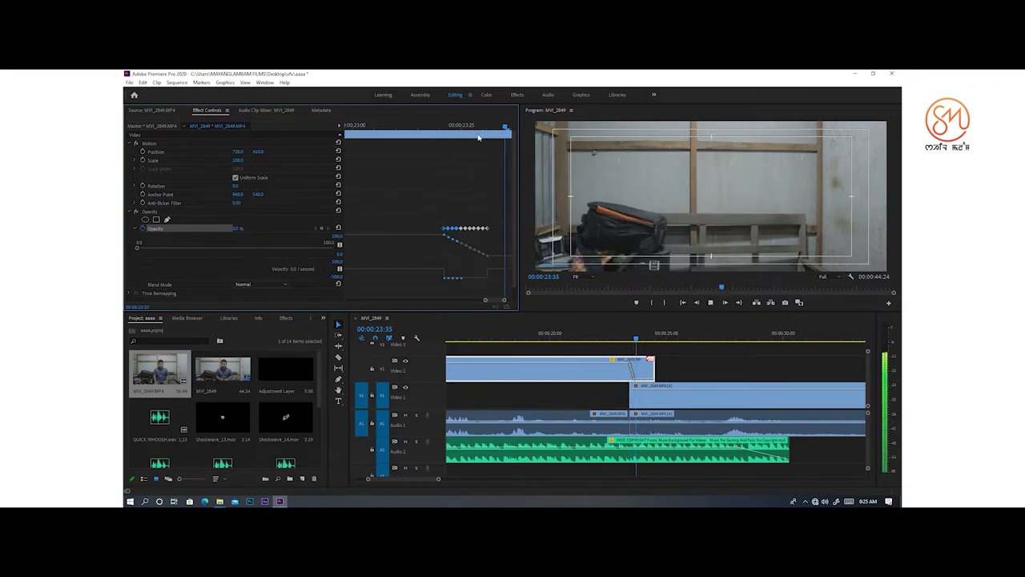
# - Stop playback and resize the workspace panels so the timeline is taller and the Program monitor wider
pyautogui.press('space')
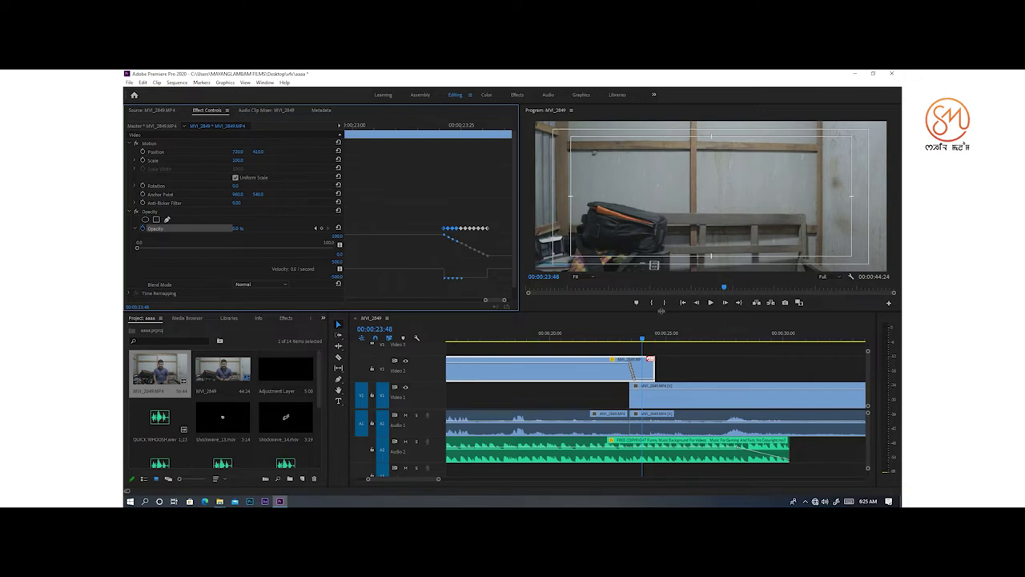
pyautogui.moveTo(661, 310); pyautogui.dragTo(665, 267)
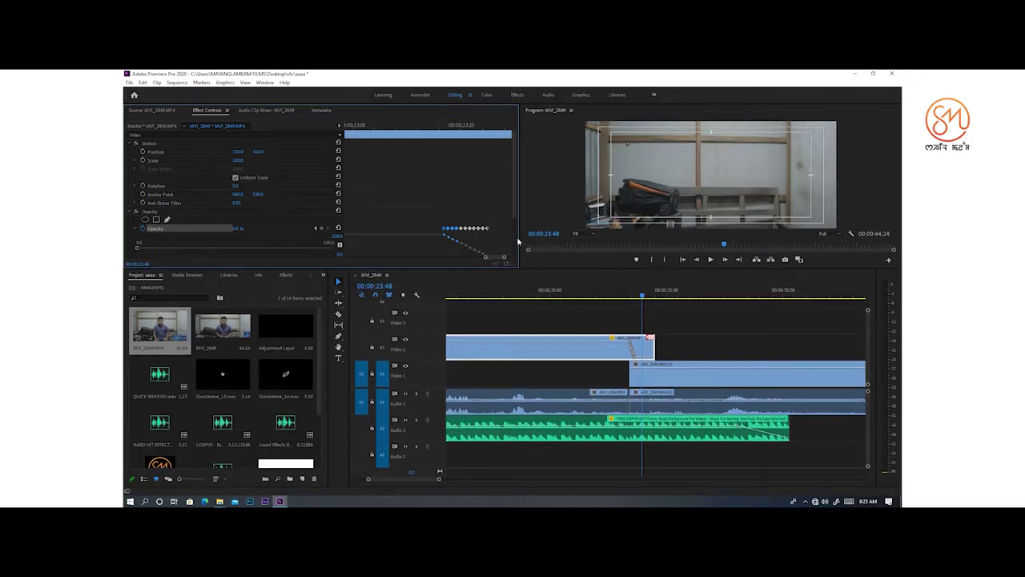
pyautogui.moveTo(519, 240); pyautogui.dragTo(370, 240)
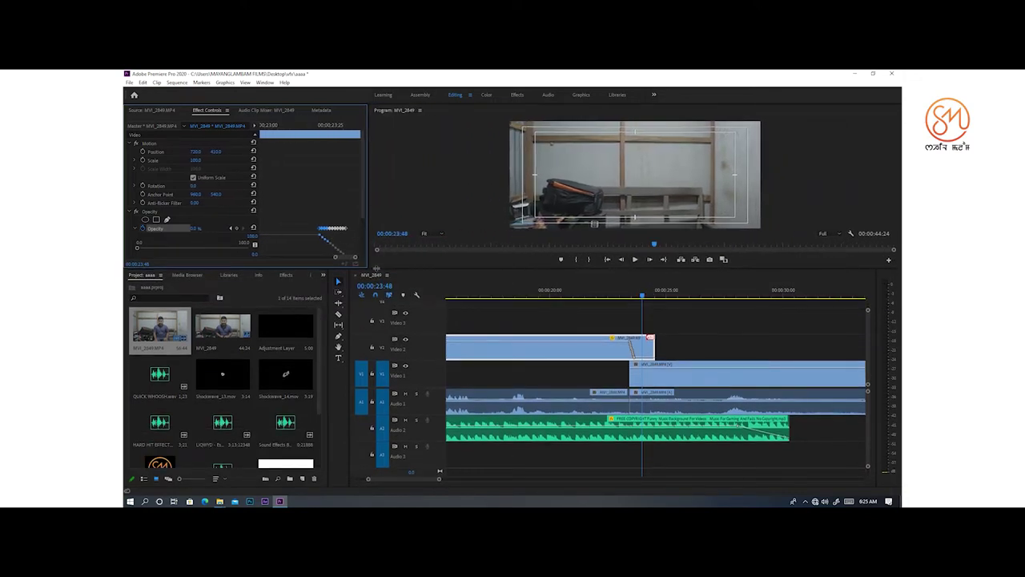
# - Preview QUICK WHOOSH.wav in the Source monitor and place its audio on the Audio 3 track at about 00:00:22:39
pyautogui.rightClick(179, 374)
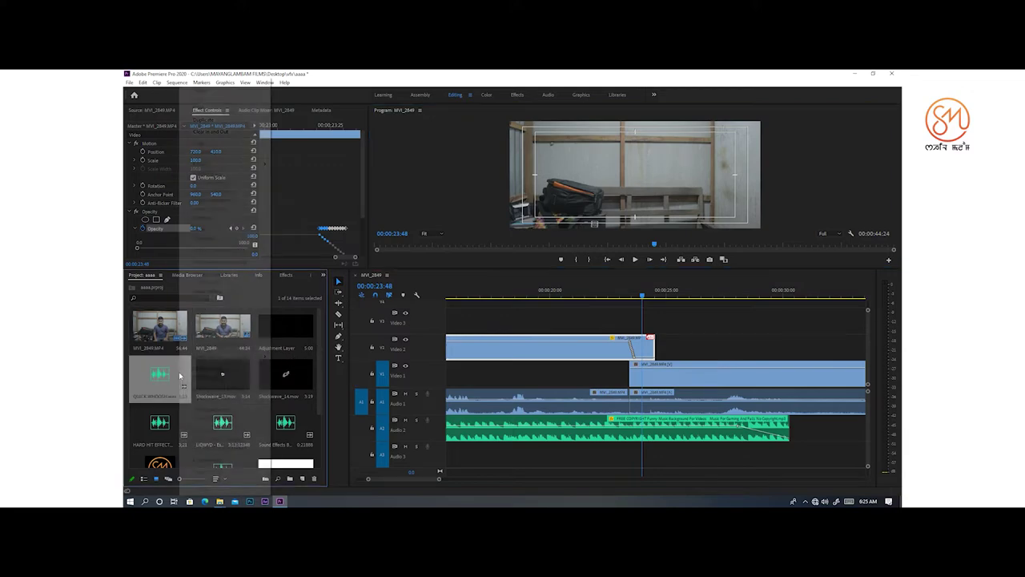
pyautogui.click(240, 392)
pyautogui.click(153, 205)
pyautogui.press('space')
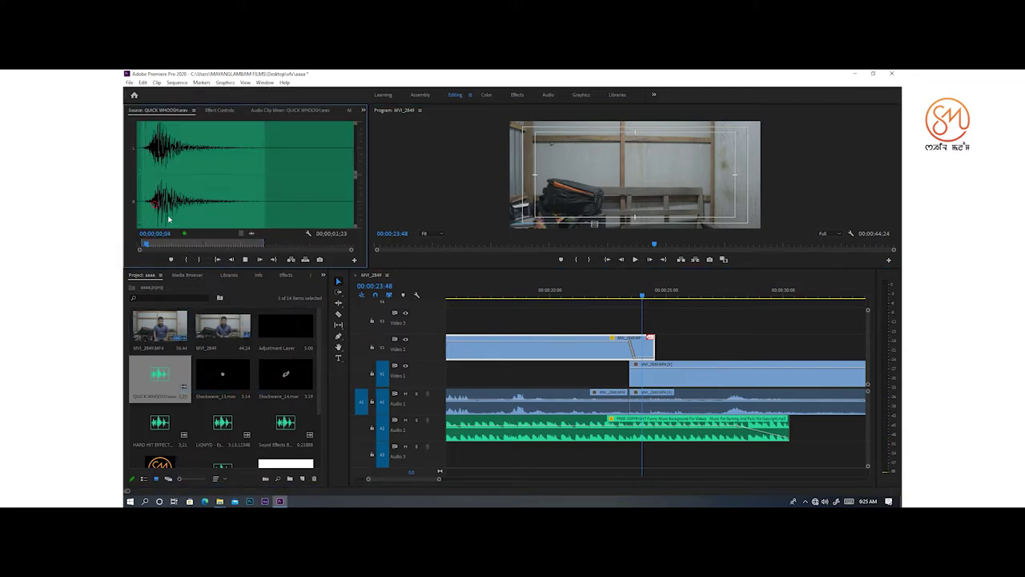
pyautogui.moveTo(251, 233); pyautogui.dragTo(616, 454)
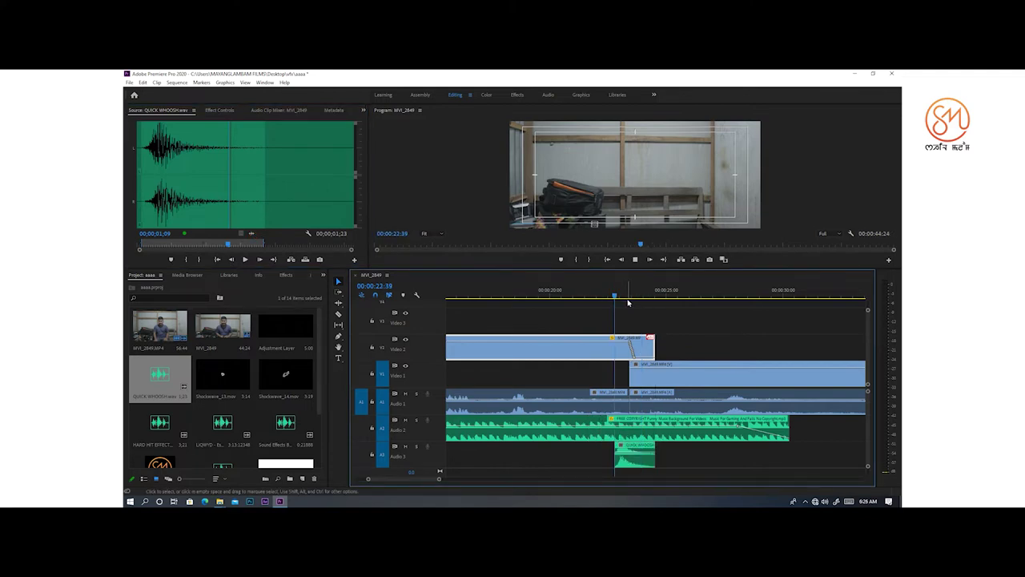
# - Shift the whoosh sound on Audio 3 so it starts where the opacity fade begins, and play it back
pyautogui.hscroll(1, 628, 302)
pyautogui.press('space')
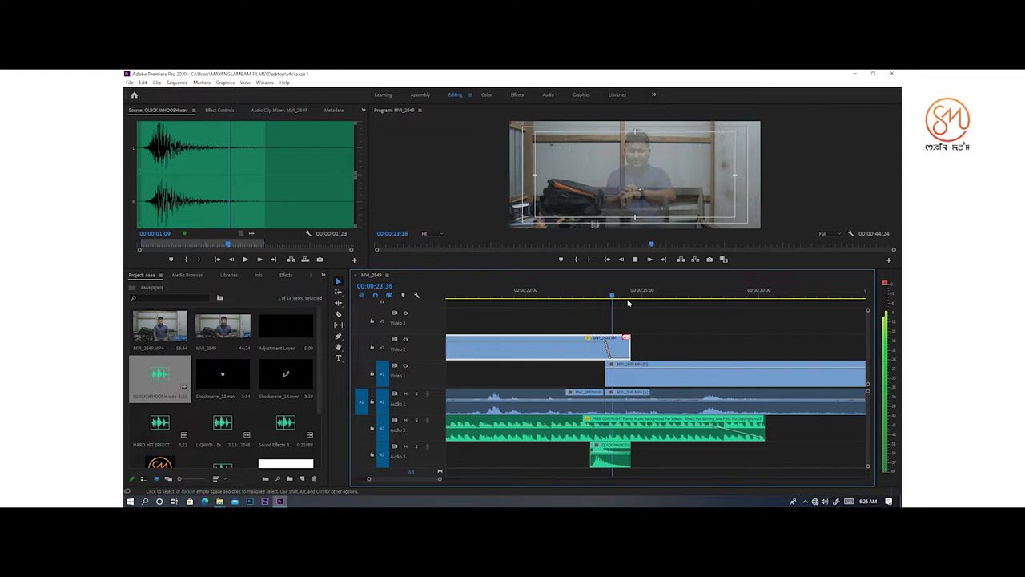
pyautogui.click(601, 288)
pyautogui.press('=')
pyautogui.press('=')
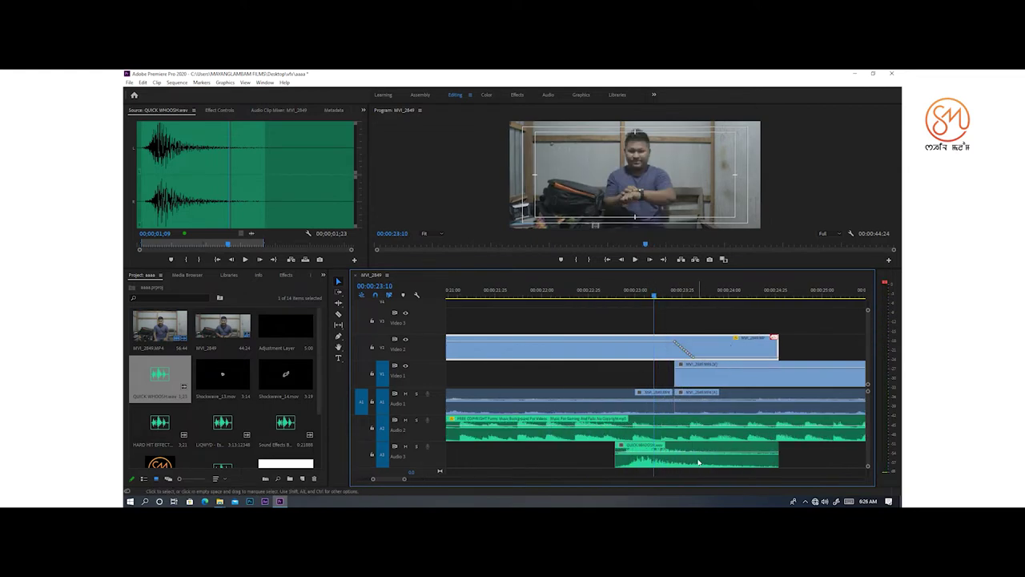
pyautogui.moveTo(674, 461); pyautogui.dragTo(737, 461)
pyautogui.press('space')
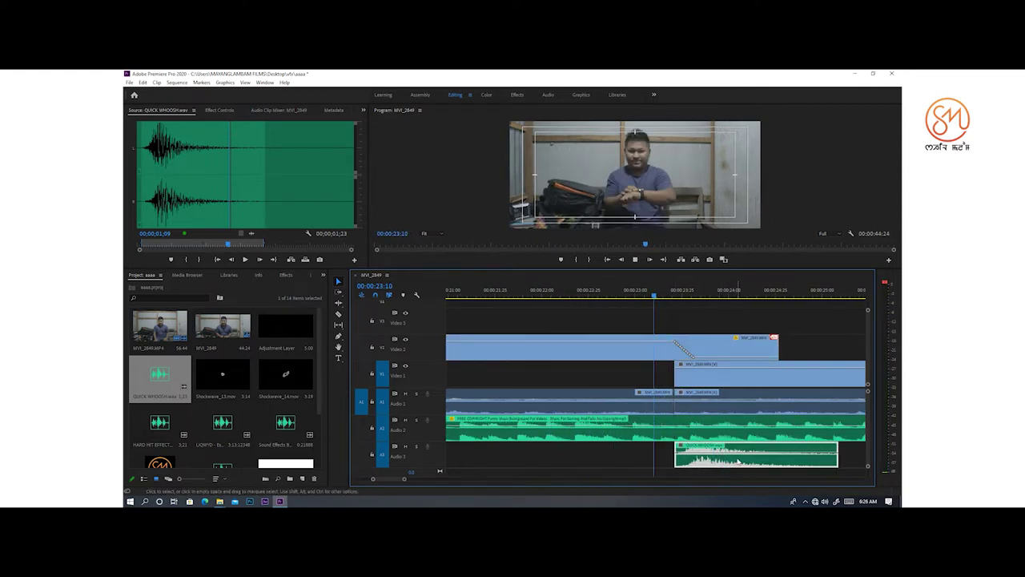
pyautogui.scroll(-1, 730, 460)
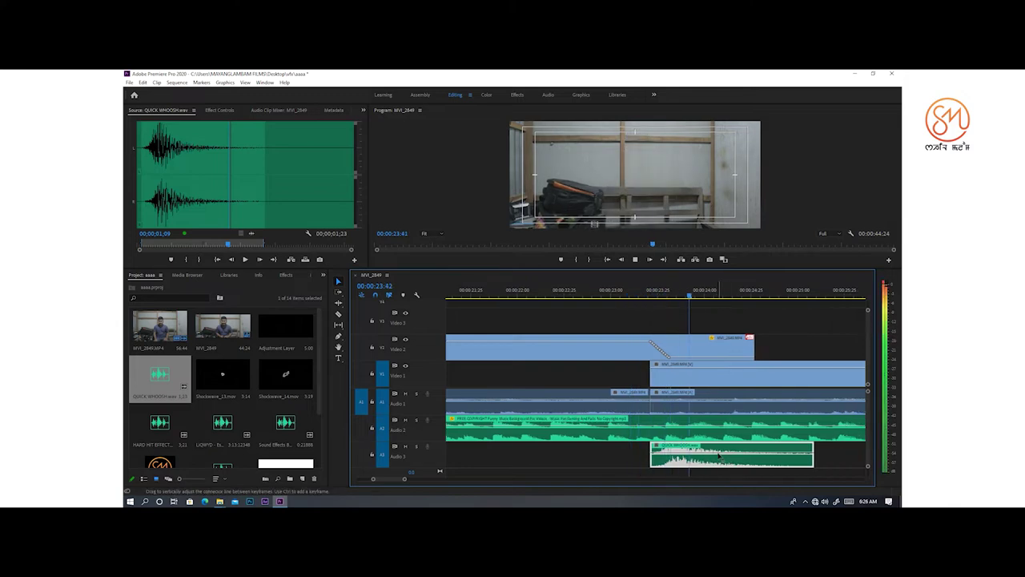
# - Trim the end of the whoosh clip to line up with the end of the Video 2 clip and replay from 00:00:23:21
pyautogui.scroll(-2, 722, 457)
pyautogui.press('space')
pyautogui.moveTo(775, 458); pyautogui.dragTo(718, 458)
pyautogui.click(614, 289)
pyautogui.press('space')
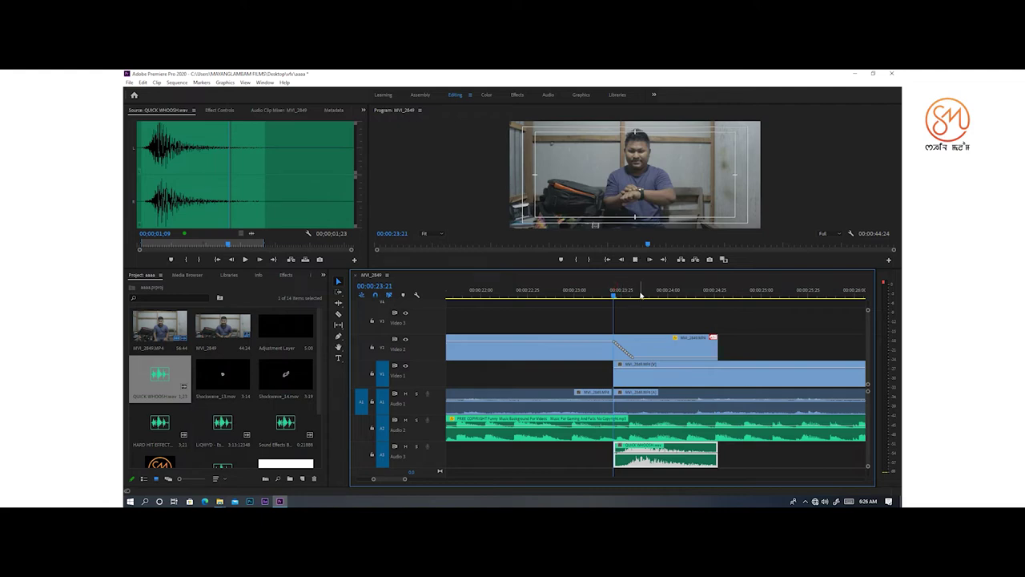
# - Place the Shockwave_13.mov video on the Video 3 track at 00:00:23:21, where the fade begins
pyautogui.moveTo(639, 291); pyautogui.dragTo(616, 298)
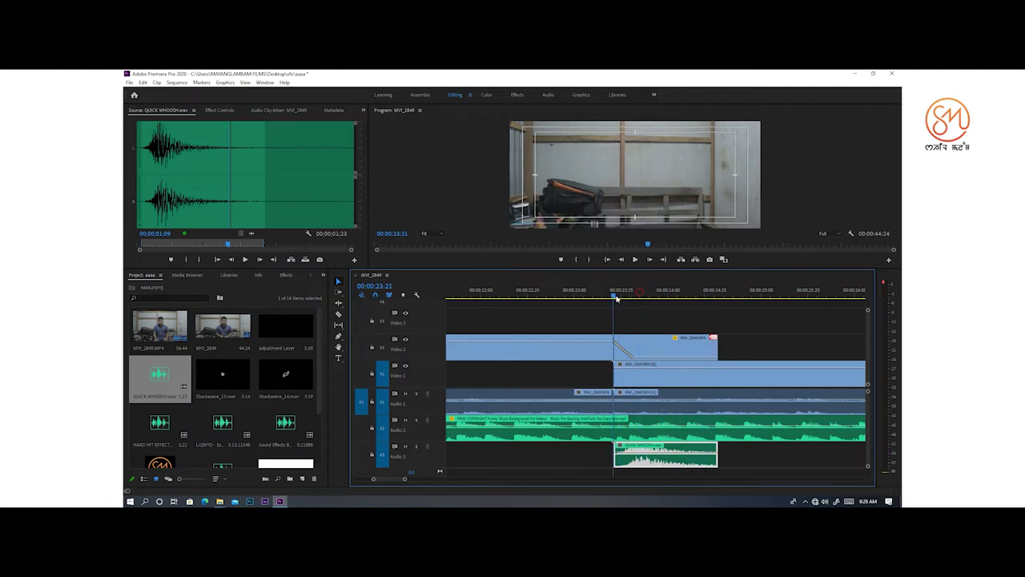
pyautogui.click(229, 380)
pyautogui.moveTo(208, 206); pyautogui.dragTo(213, 211)
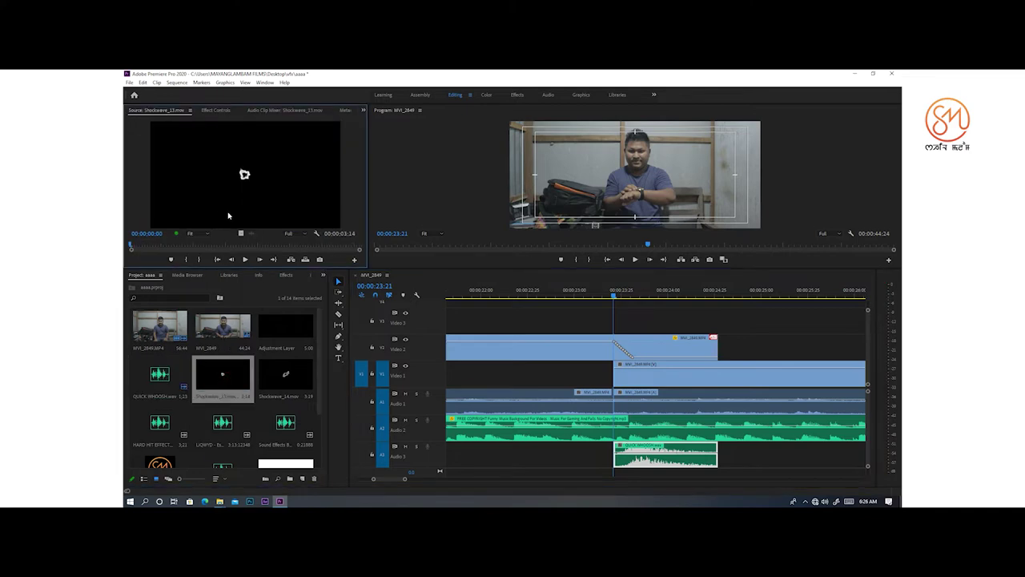
pyautogui.moveTo(134, 244)
pyautogui.mouseDown()
pyautogui.moveTo(204, 244)
pyautogui.moveTo(130, 244)
pyautogui.mouseUp()
pyautogui.moveTo(261, 241); pyautogui.dragTo(702, 325)
# - Rate-stretch the Shockwave_13.mov clip so it ends together with the Video 2 clip, and preview it briefly
pyautogui.press('-')
pyautogui.press('-')
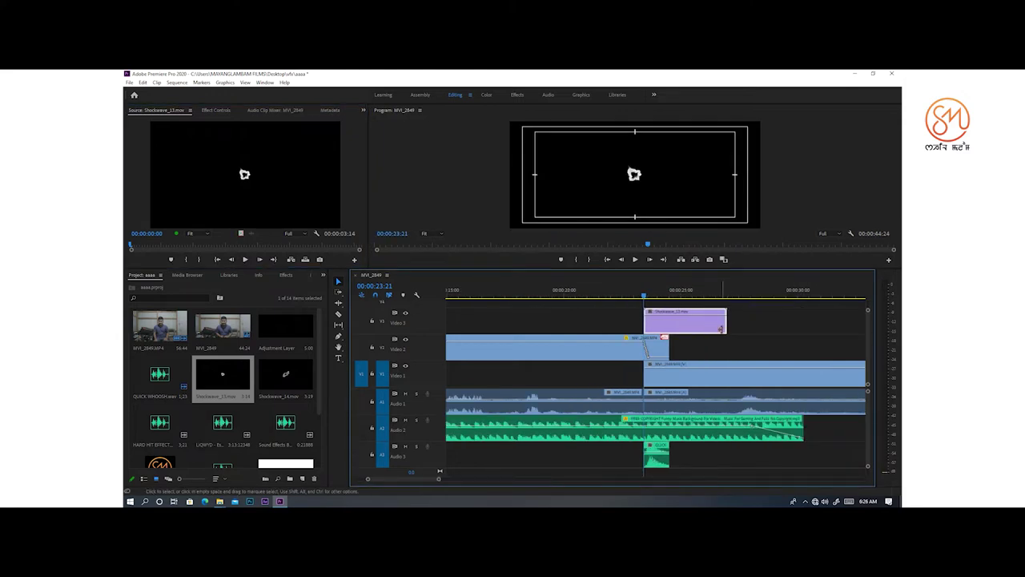
pyautogui.press('r')
pyautogui.moveTo(720, 328); pyautogui.dragTo(668, 325)
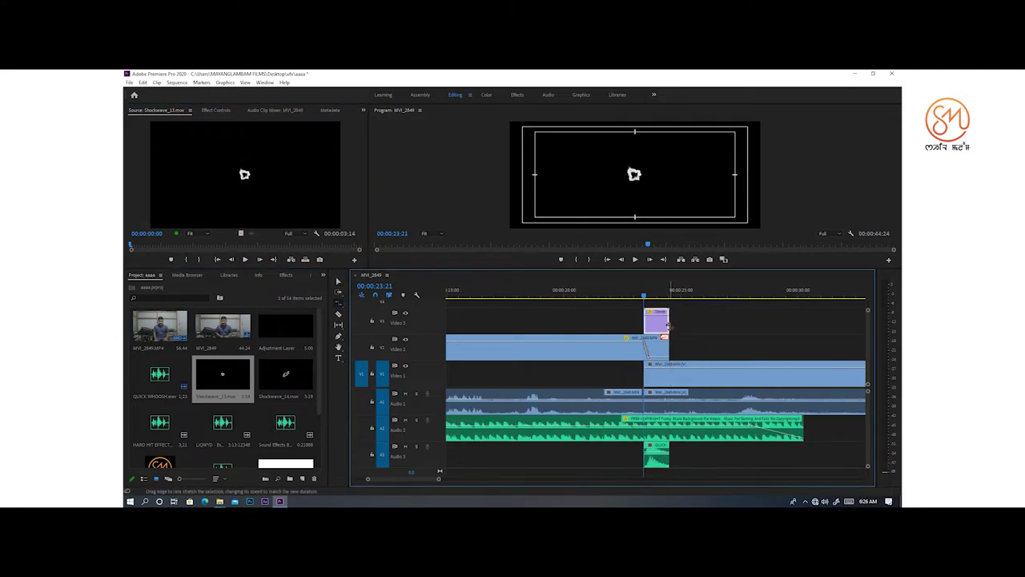
pyautogui.press('space')
pyautogui.press('space')
# - Set the shockwave clip's opacity blend mode to Screen and replay the disappearance
pyautogui.click(215, 110)
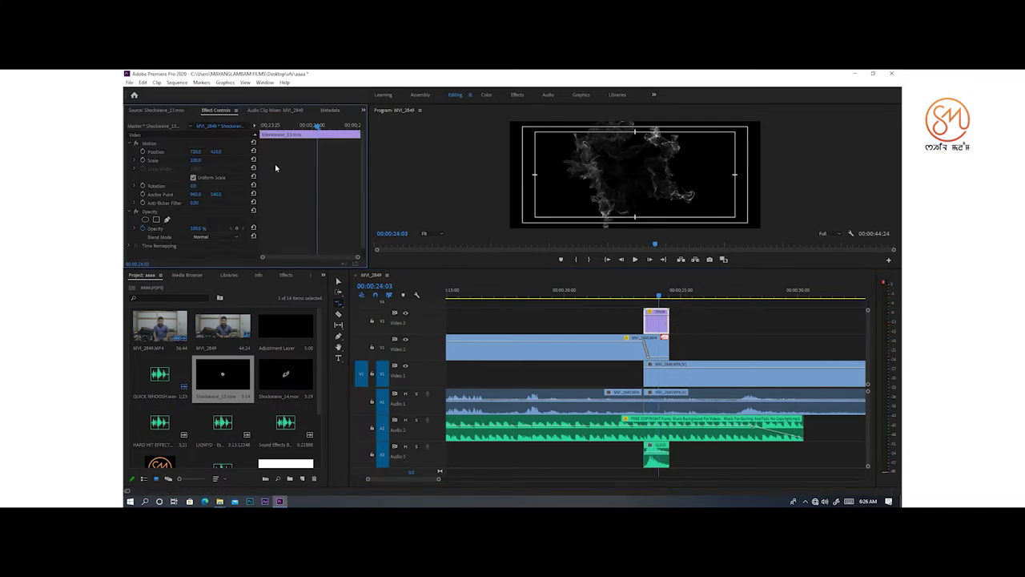
pyautogui.click(204, 237)
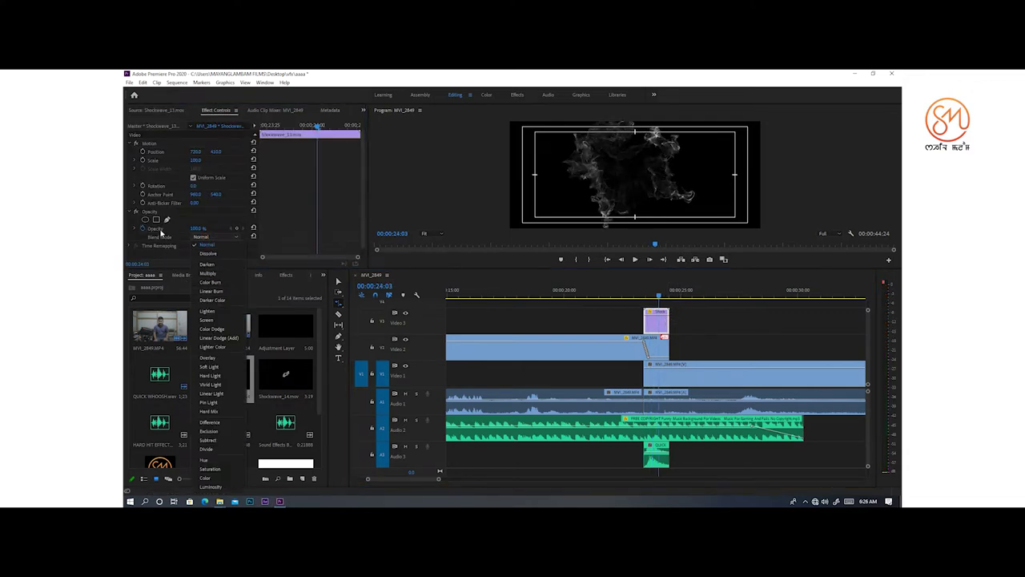
pyautogui.click(207, 320)
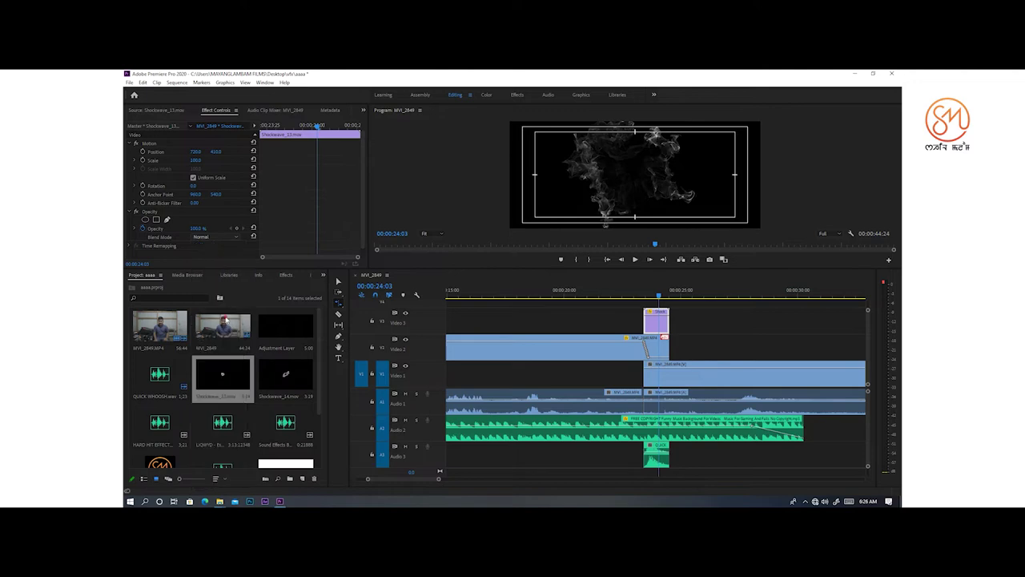
pyautogui.click(687, 313)
pyautogui.press('space')
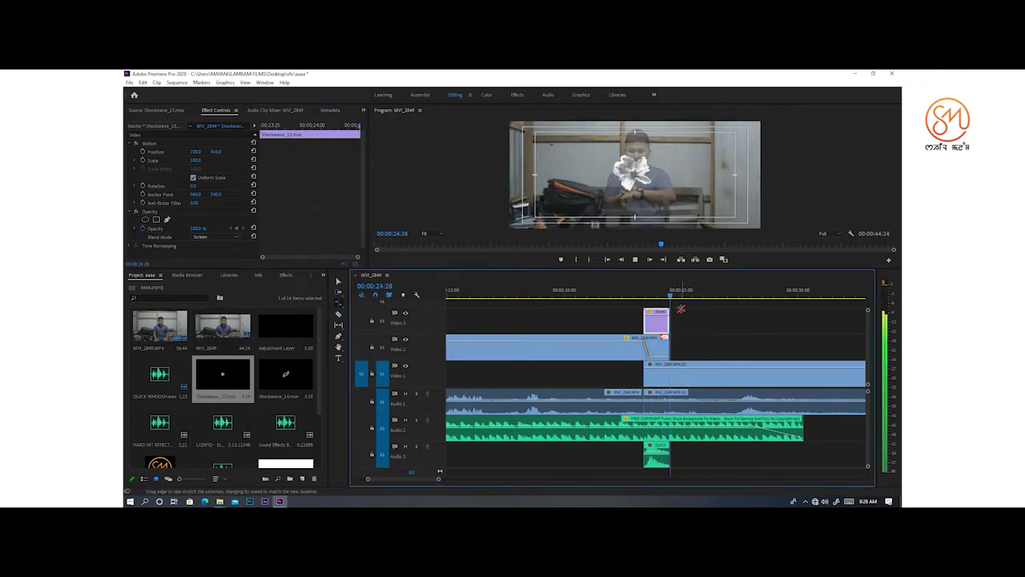
pyautogui.click(611, 294)
pyautogui.press('space')
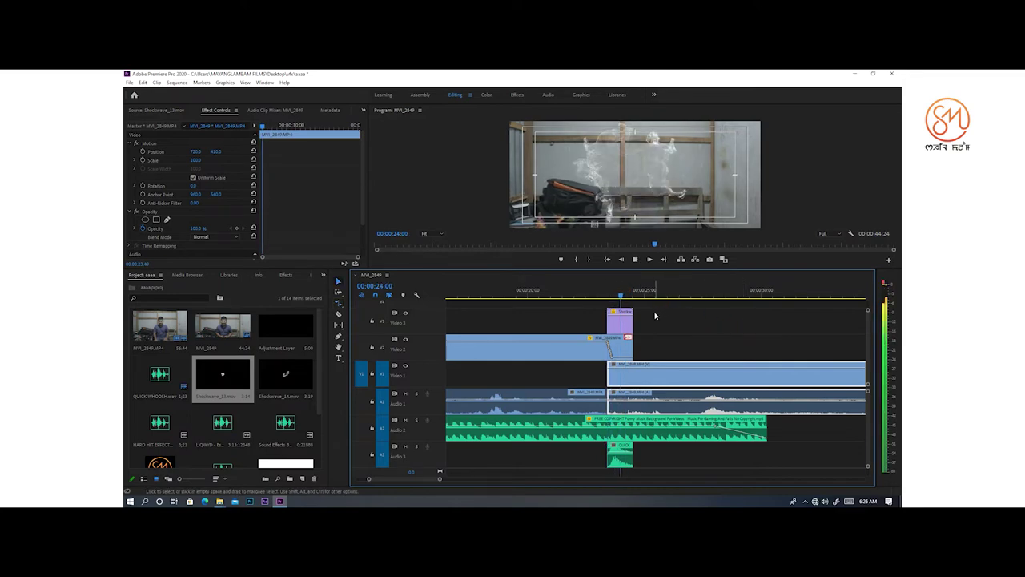
# - Lower the shockwave clip's vertical position to the man's watch and keyframe its scale at 0 on 00:00:23:21
pyautogui.press('=')
pyautogui.press('=')
pyautogui.moveTo(526, 293); pyautogui.dragTo(508, 293)
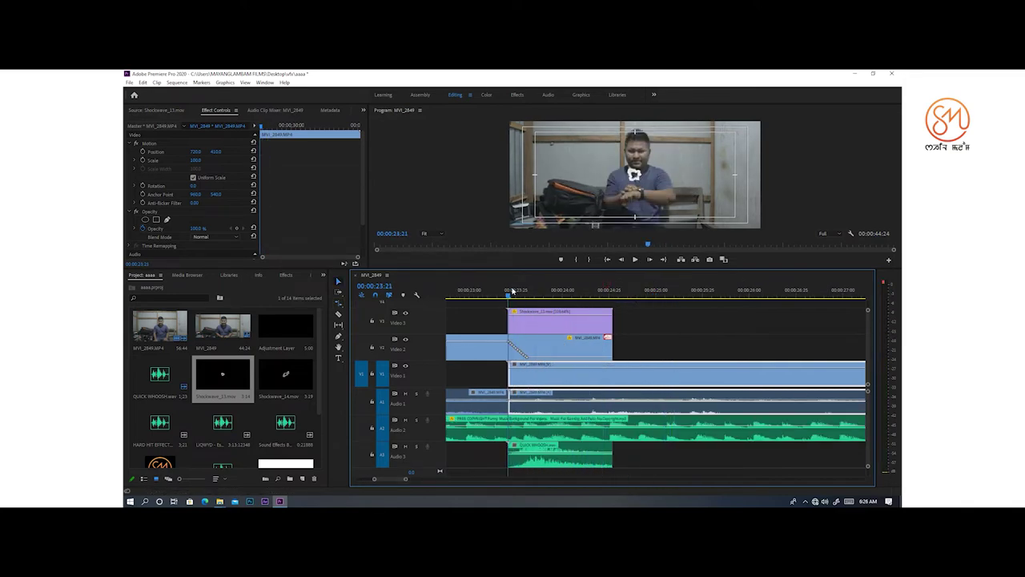
pyautogui.click(550, 316)
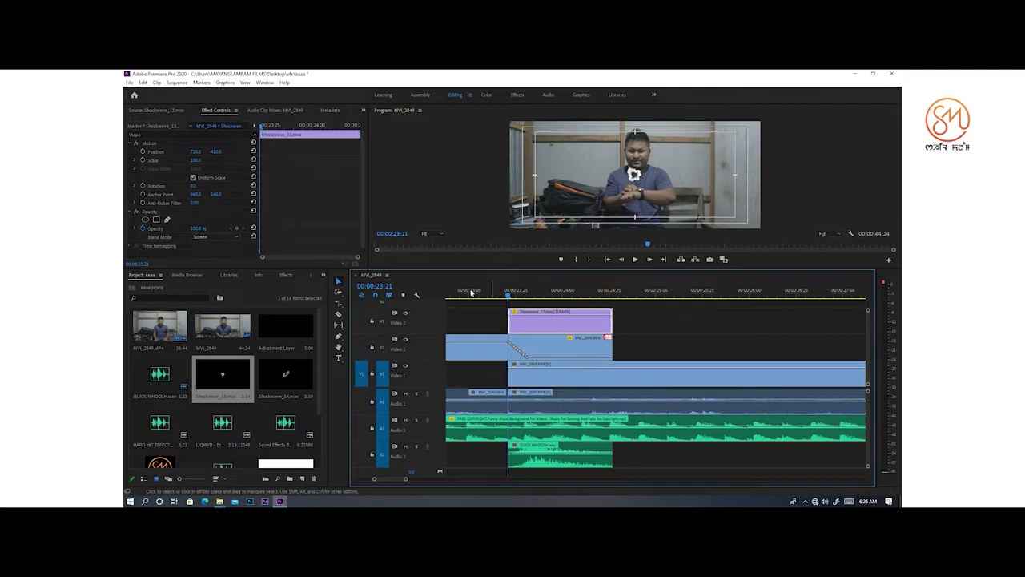
pyautogui.moveTo(213, 151); pyautogui.dragTo(81, 160)
pyautogui.click(142, 160)
pyautogui.moveTo(171, 160); pyautogui.dragTo(152, 160)
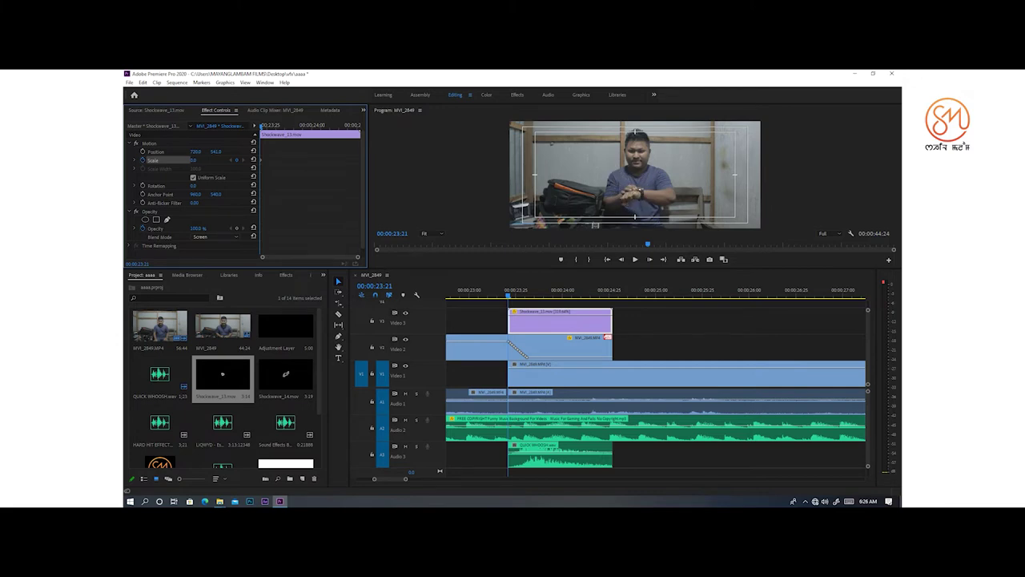
# - Add a scale keyframe of 100 to the shockwave clip at 00:00:23:31
pyautogui.click(284, 125)
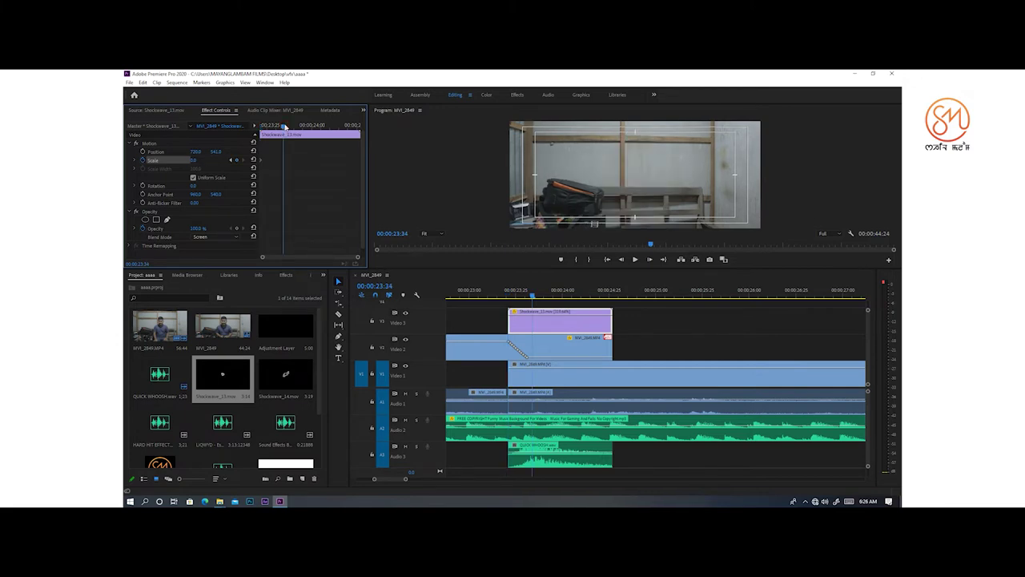
pyautogui.moveTo(285, 126); pyautogui.dragTo(279, 126)
pyautogui.click(253, 160)
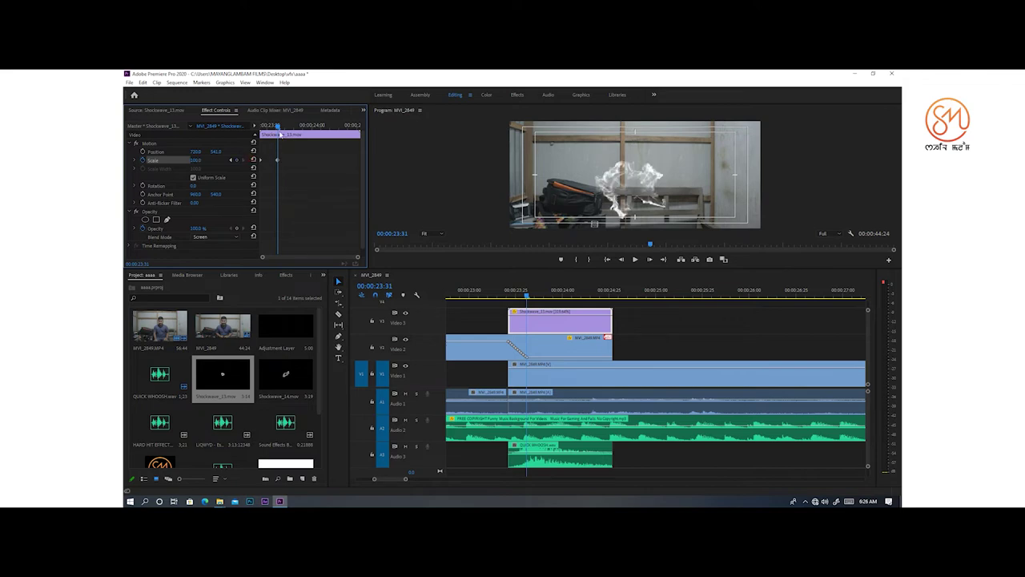
# - Replay the scaled shockwave together with the fade from 00:00:23:21 to check the disappearance
pyautogui.press('space')
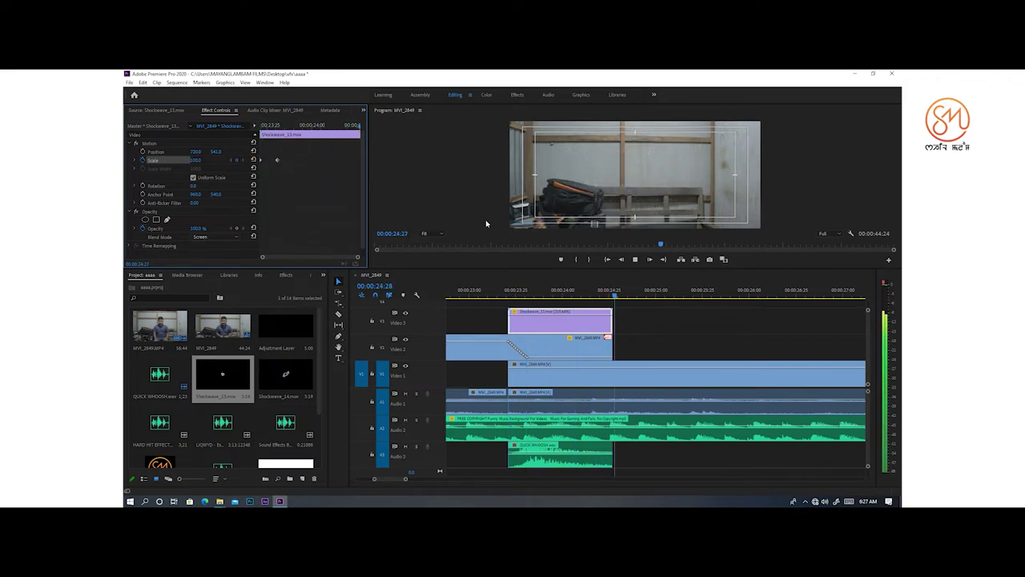
pyautogui.moveTo(556, 290); pyautogui.dragTo(507, 296)
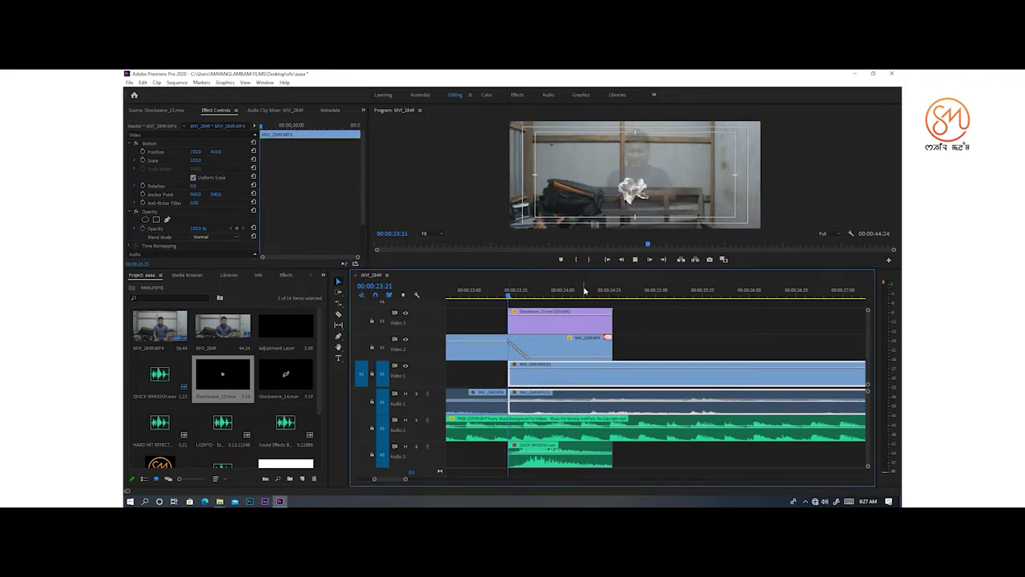
pyautogui.press('space')
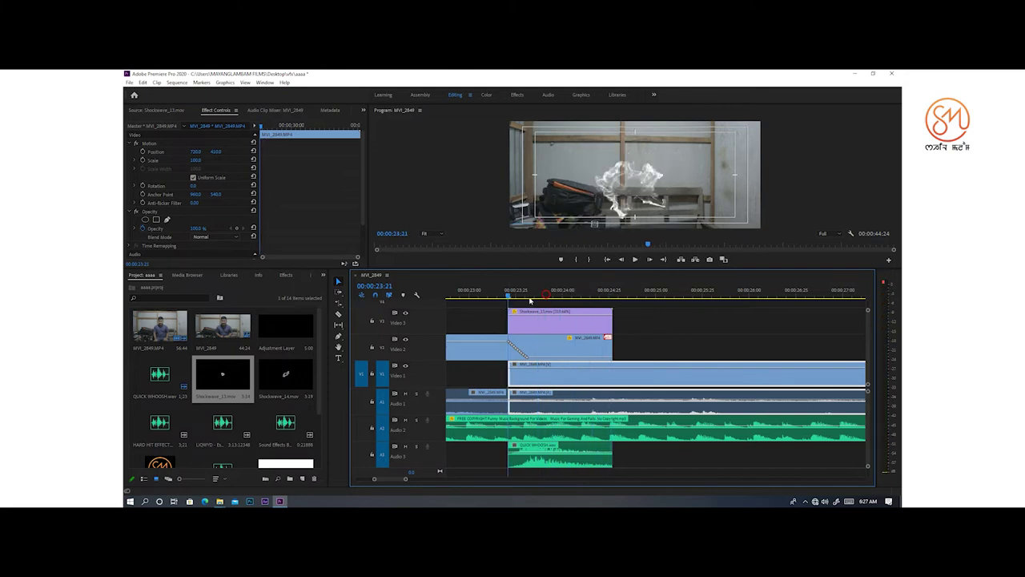
pyautogui.press('space')
# - Play the sequence from 00:00:01:14 through to the disappearance to review the effect with its music and sound
pyautogui.press('-')
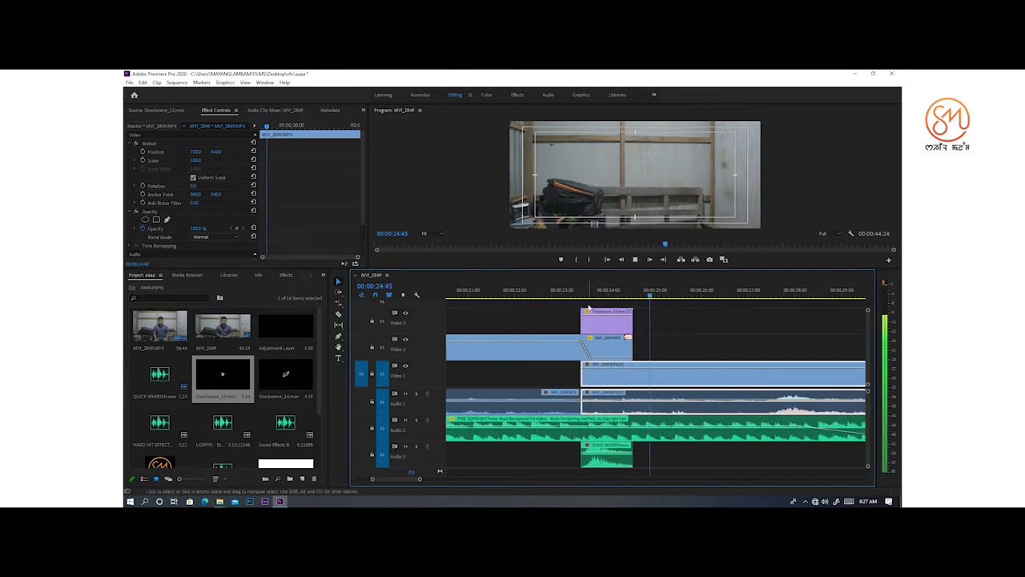
pyautogui.press('-')
pyautogui.press('-')
pyautogui.press('-')
pyautogui.press('-')
pyautogui.press('-')
pyautogui.press('-')
pyautogui.moveTo(615, 293); pyautogui.dragTo(379, 300)
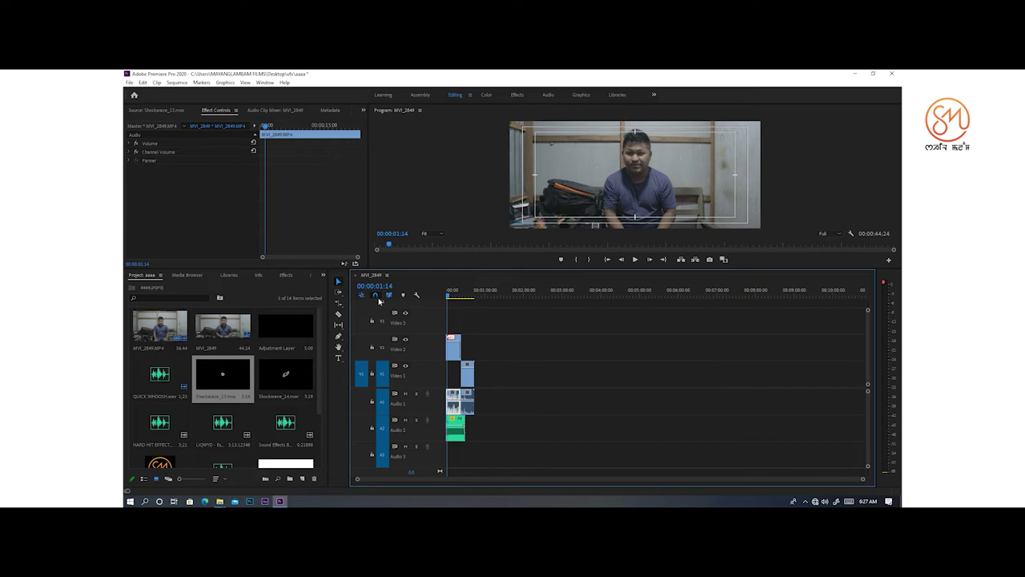
pyautogui.press('space')
pyautogui.press('=')
pyautogui.press('=')
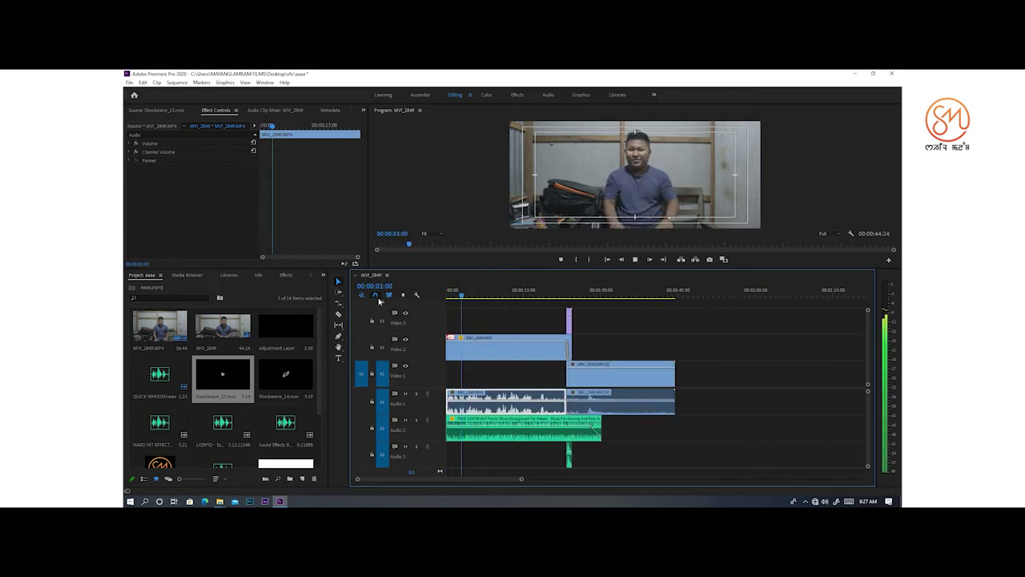
pyautogui.press('=')
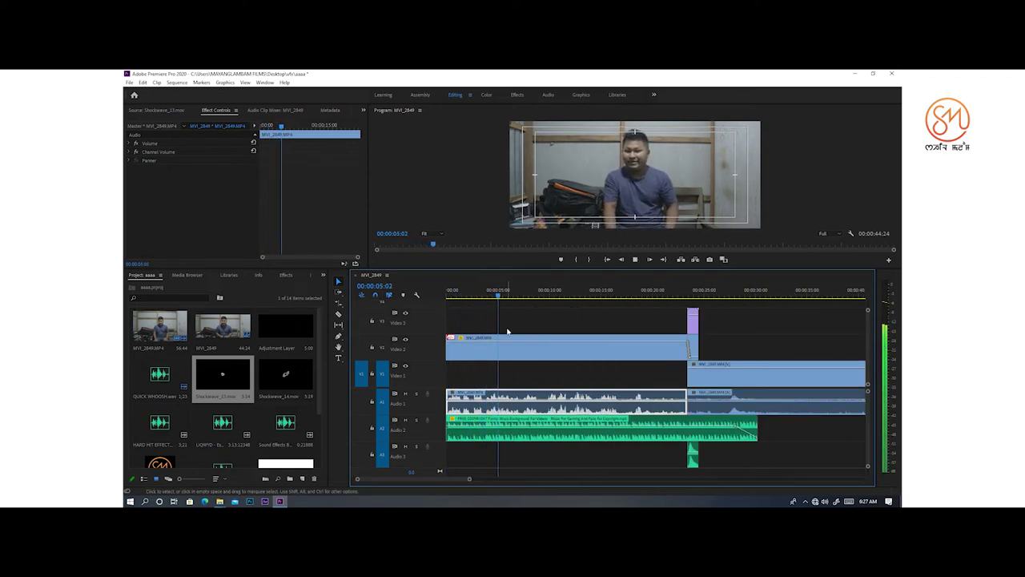
pyautogui.press('-')
pyautogui.press('=')
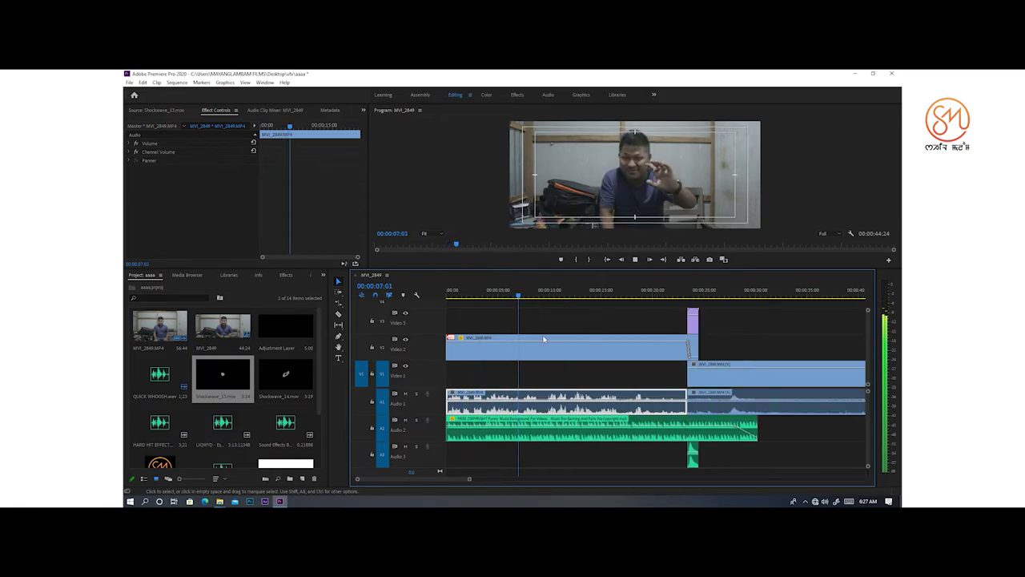
pyautogui.press('=')
pyautogui.press('-')
pyautogui.press('-')
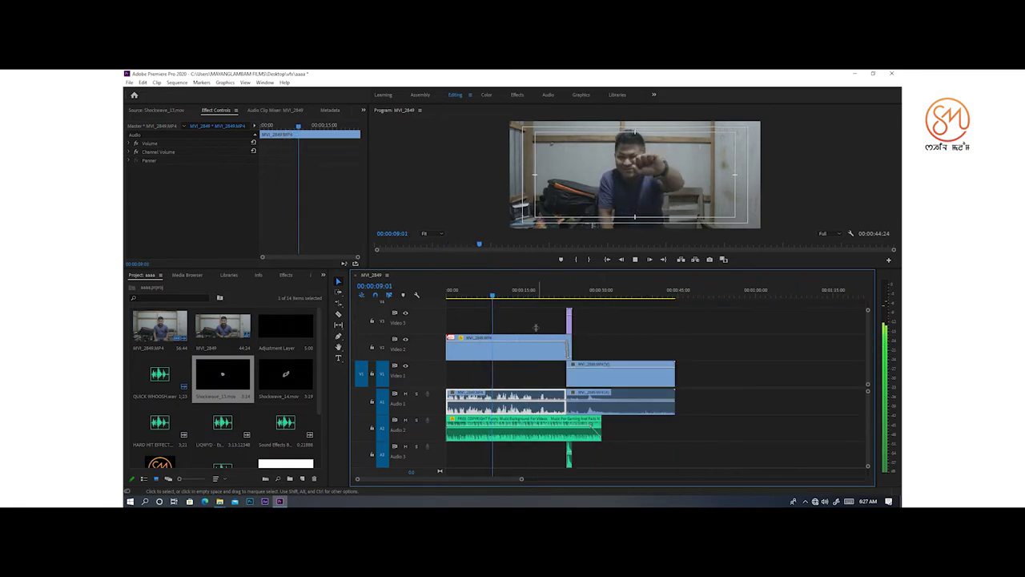
pyautogui.press('=')
pyautogui.press('=')
pyautogui.press('-')
pyautogui.press('-')
pyautogui.press('=')
pyautogui.press('=')
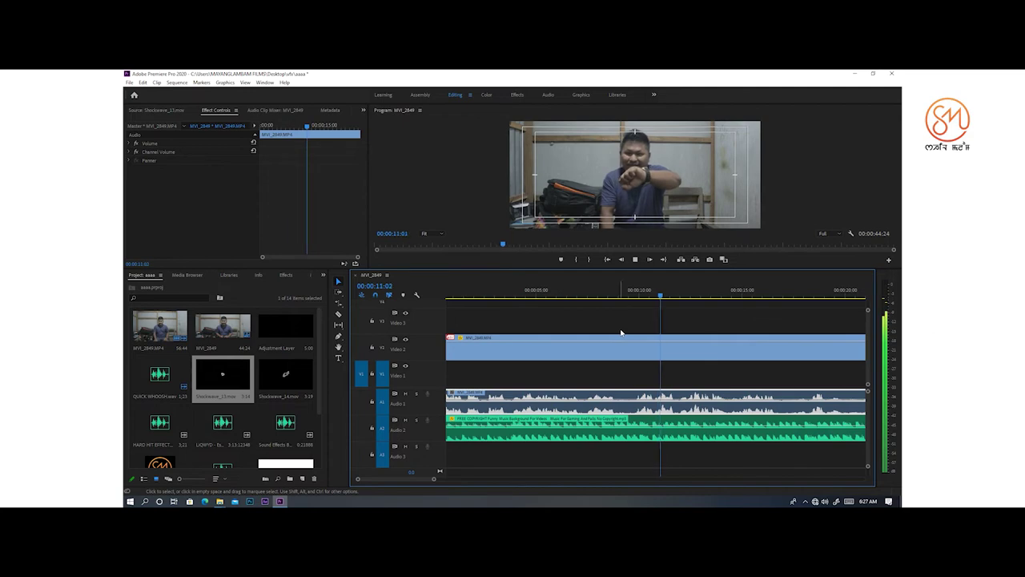
pyautogui.press('-')
pyautogui.press('-')
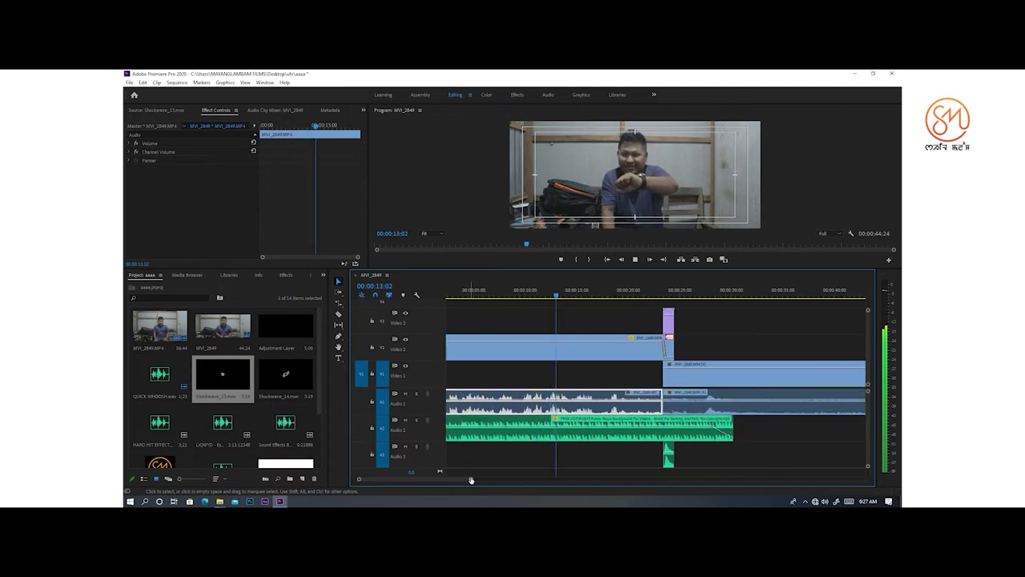
pyautogui.moveTo(471, 478); pyautogui.dragTo(507, 479)
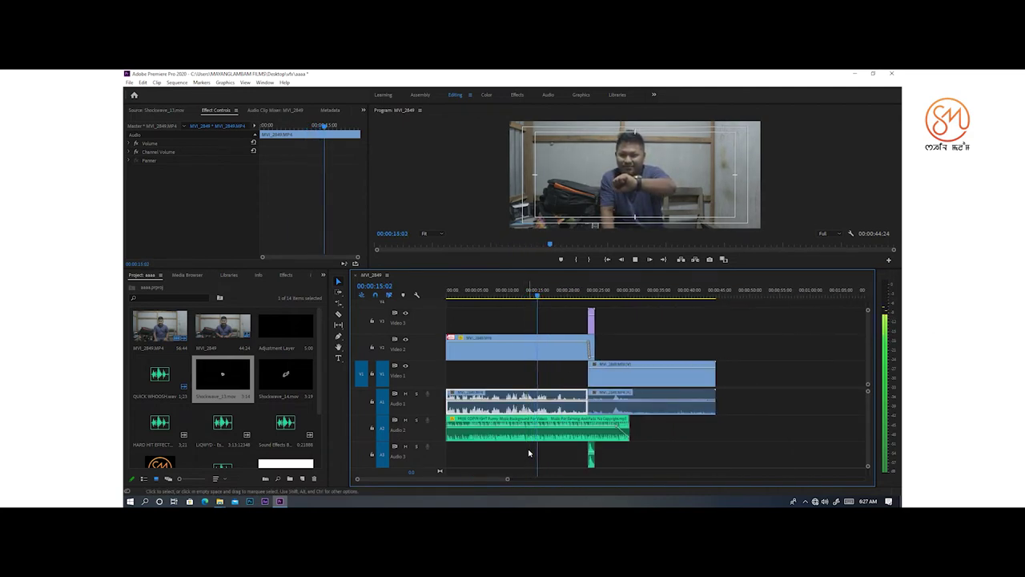
pyautogui.press('-')
pyautogui.press('=')
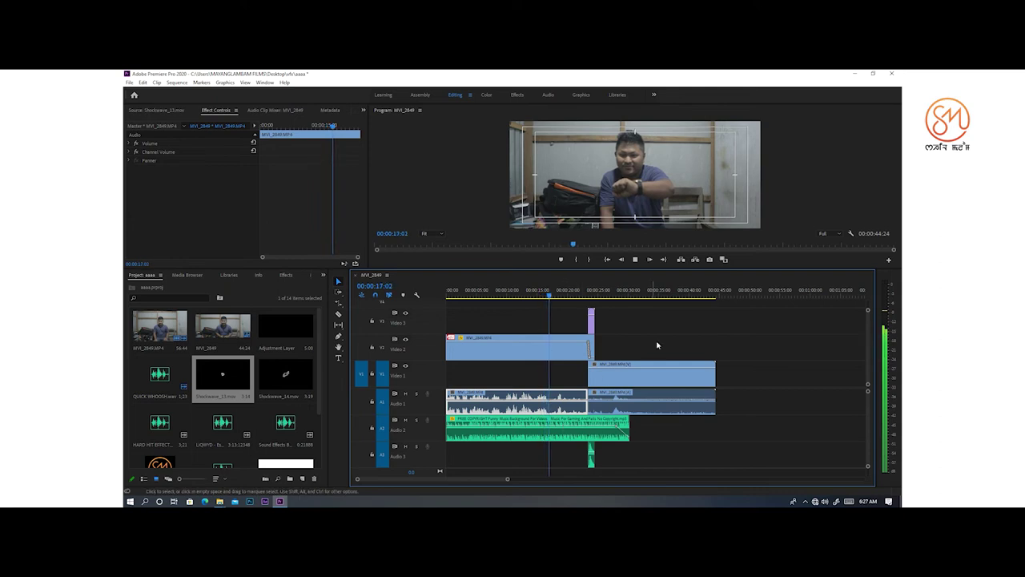
pyautogui.press('=')
pyautogui.press('=')
pyautogui.scroll(-3, 634, 348)
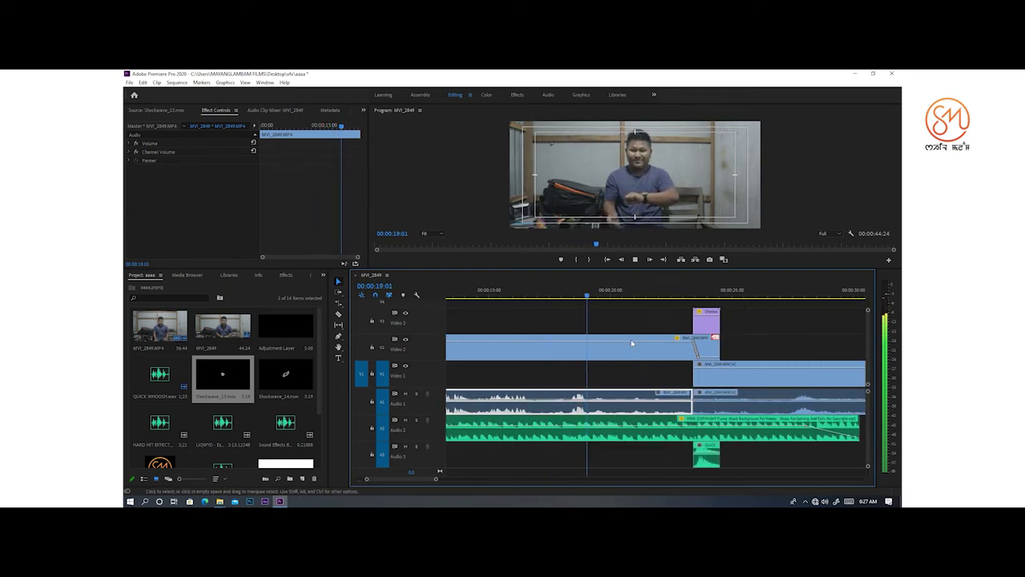
pyautogui.hscroll(3, 632, 343)
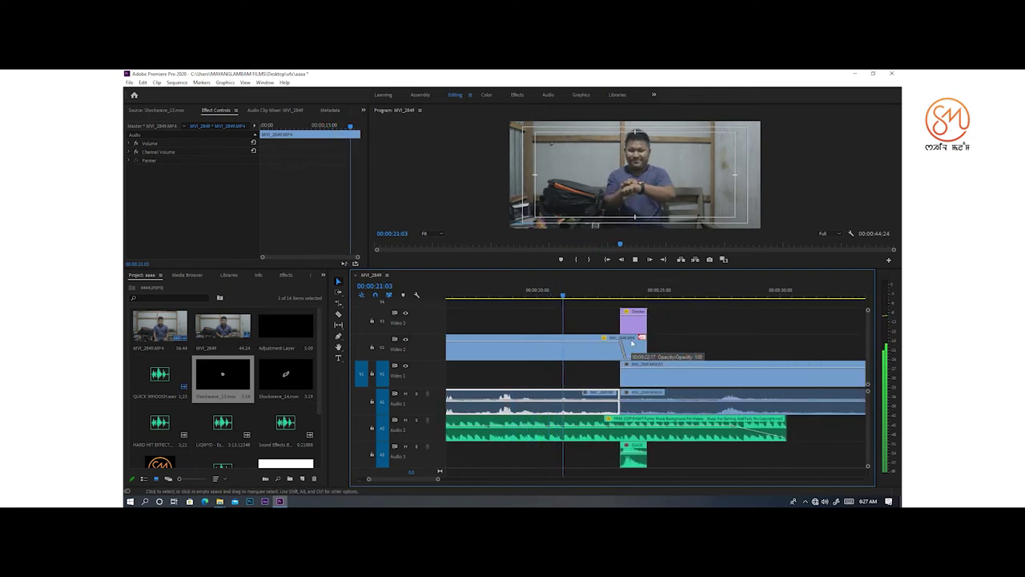
pyautogui.hscroll(1, 616, 346)
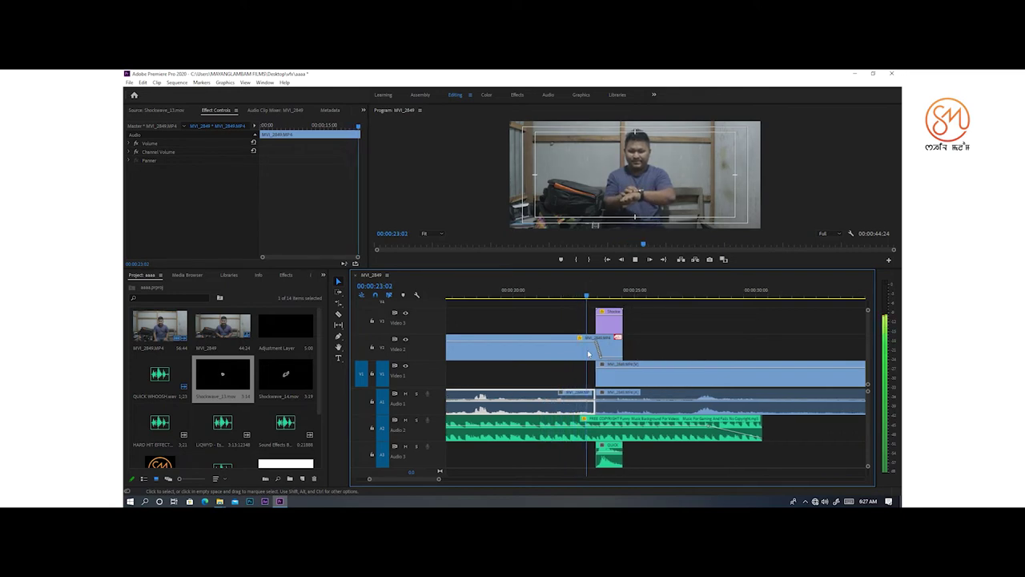
# - Move the playhead to 00:00:22:33, where the man touches his watch just before disappearing
pyautogui.click(583, 295)
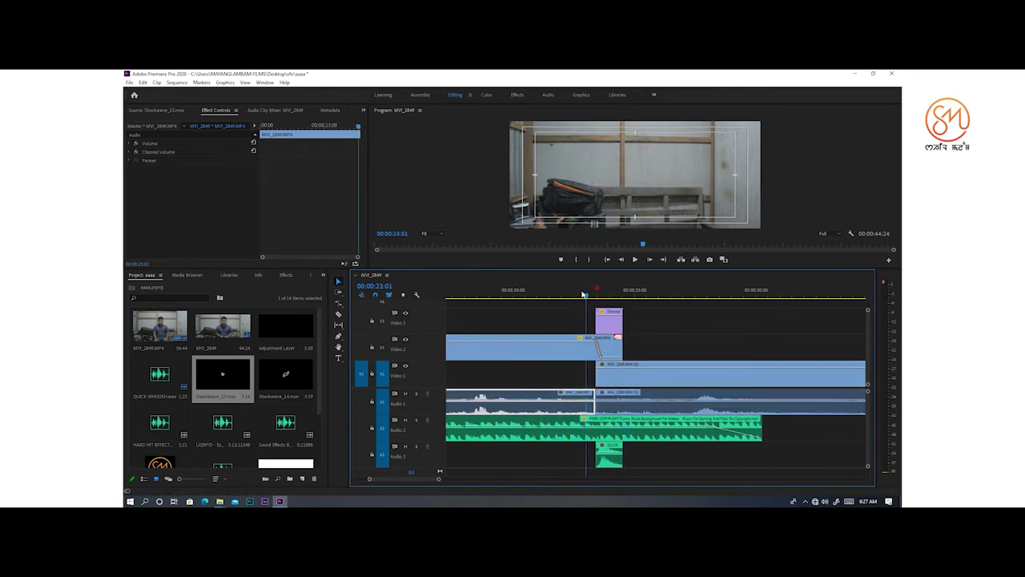
pyautogui.moveTo(583, 295); pyautogui.dragTo(561, 298)
pyautogui.press('=')
pyautogui.press('=')
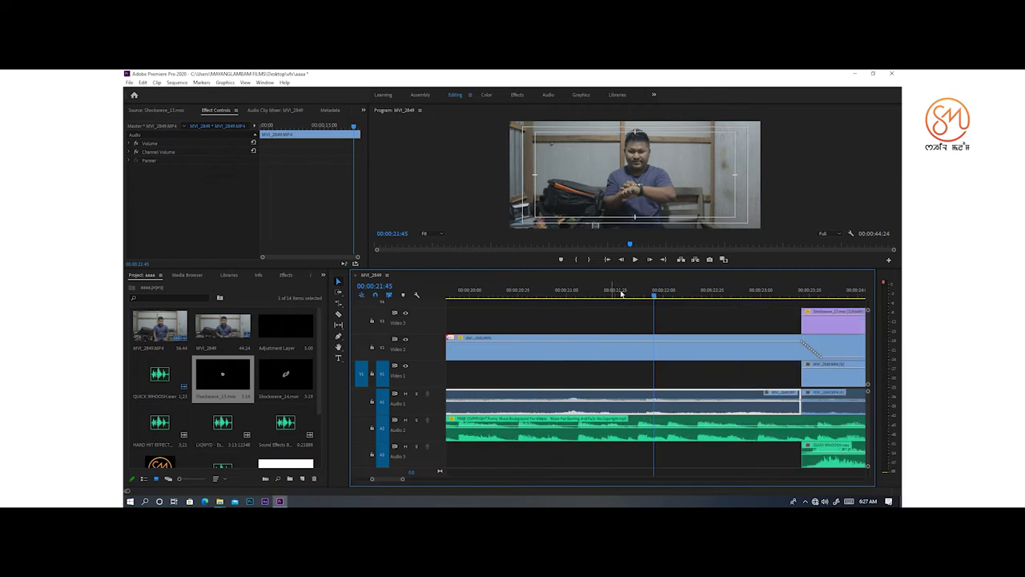
pyautogui.moveTo(652, 295); pyautogui.dragTo(727, 296)
# - Open the Sound Effects Button audio clip as the source and preview its sound
pyautogui.scroll(-3, 205, 434)
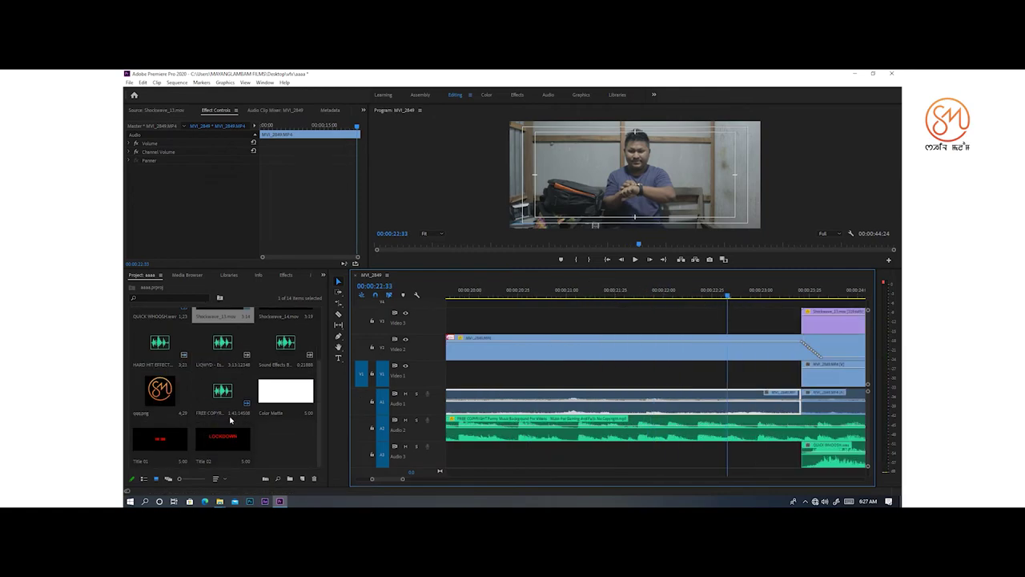
pyautogui.rightClick(234, 405)
pyautogui.click(279, 392)
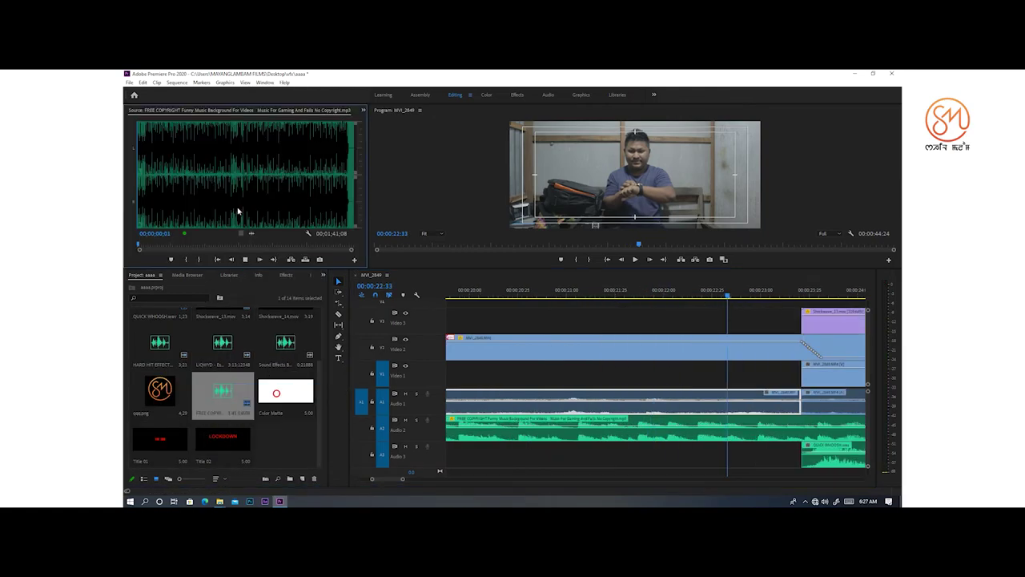
pyautogui.doubleClick(285, 344)
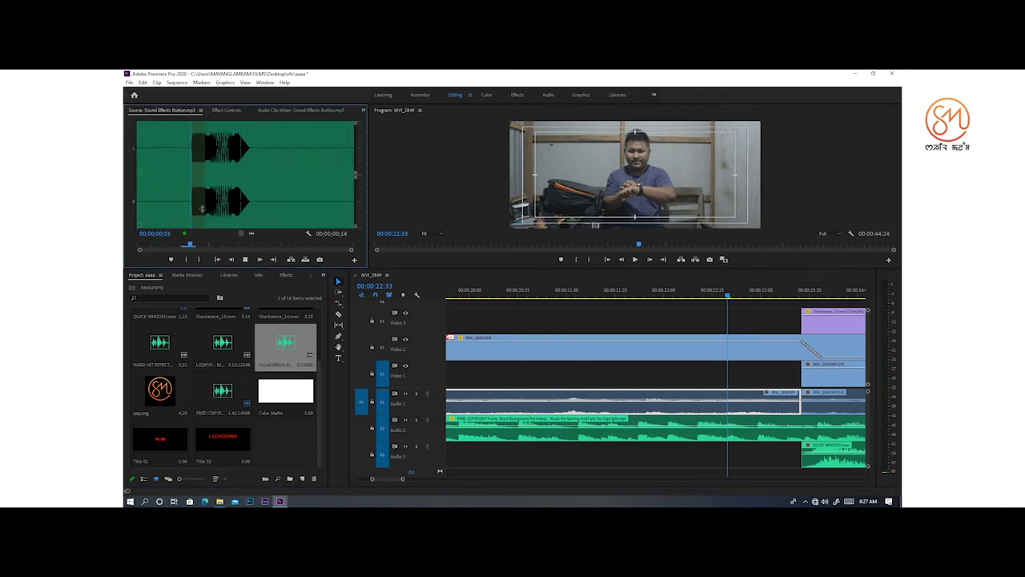
pyautogui.click(194, 212)
pyautogui.press('Left')
# - Place the button sound on Audio 3 at 00:00:22:28, ahead of the whoosh clip, and replay the disappearance
pyautogui.moveTo(252, 233); pyautogui.dragTo(720, 455)
pyautogui.click(715, 289)
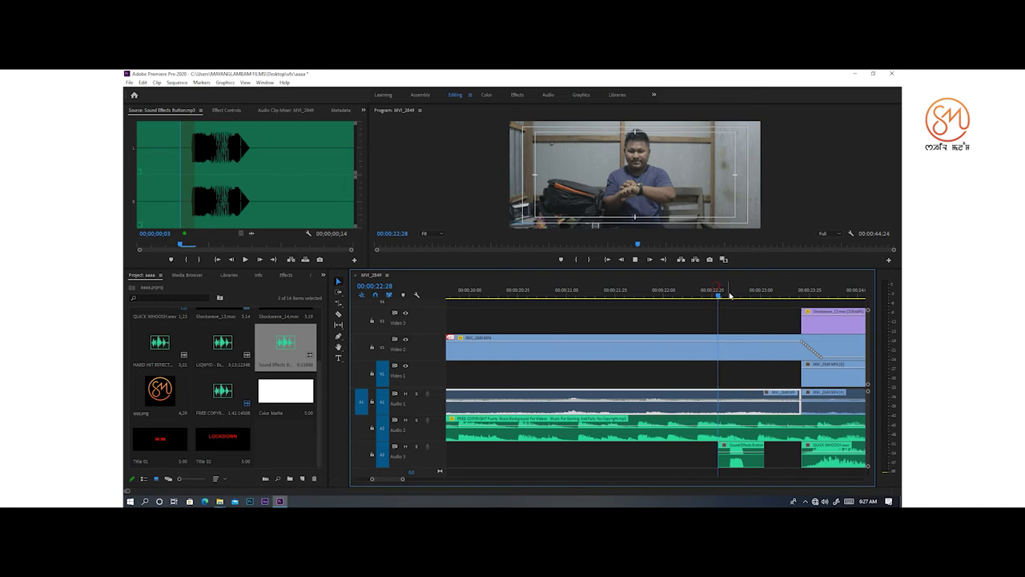
pyautogui.press('space')
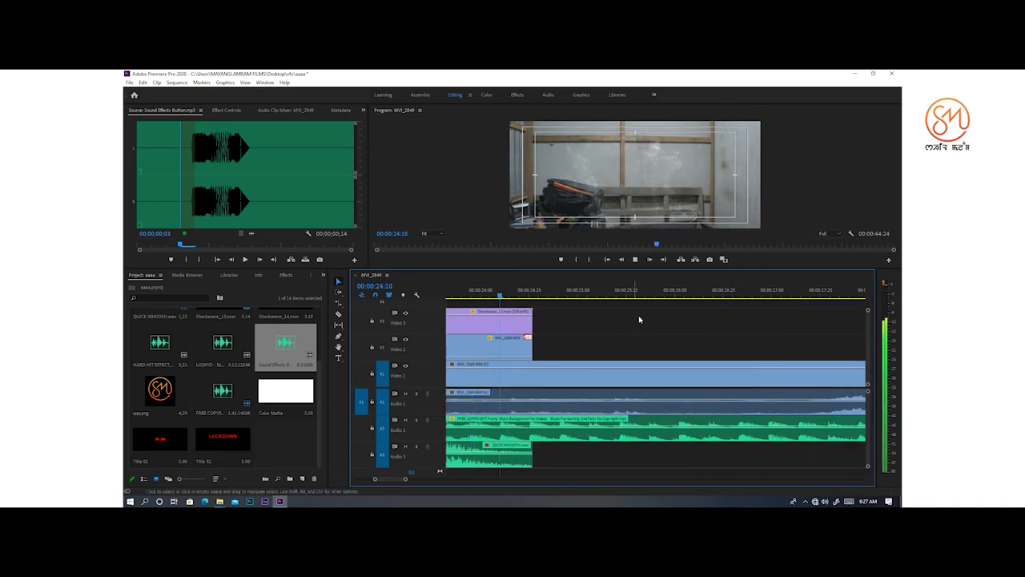
# - Return the playhead to 00:00:01:46 and review the sequence with all its clips in view
pyautogui.scroll(-2, 647, 325)
pyautogui.moveTo(618, 294); pyautogui.dragTo(448, 327)
pyautogui.press('=')
pyautogui.press('=')
pyautogui.press('=')
pyautogui.press('space')
pyautogui.press('-')
pyautogui.press('-')
pyautogui.press('-')
pyautogui.press('-')
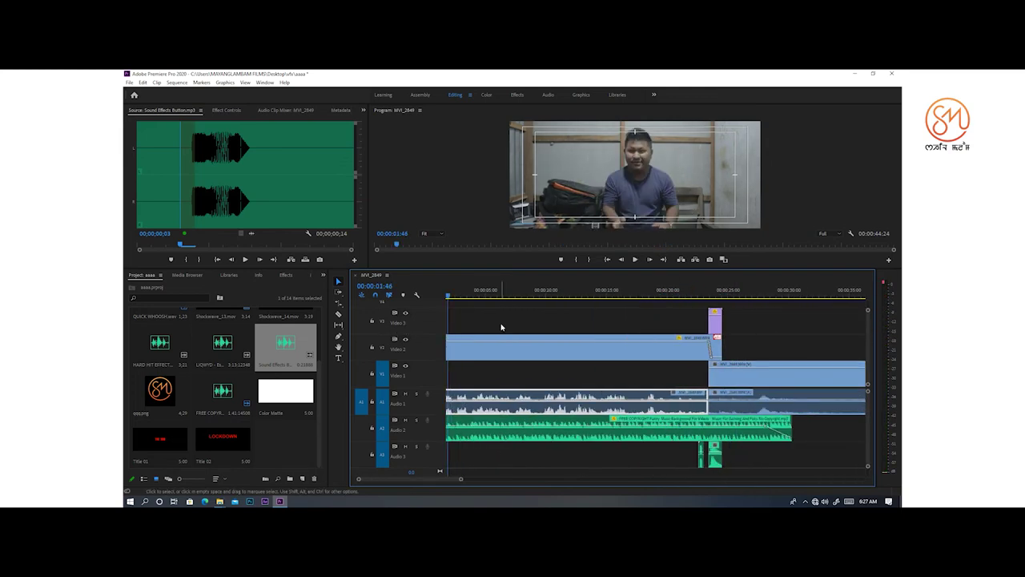
pyautogui.press('-')
pyautogui.press('-')
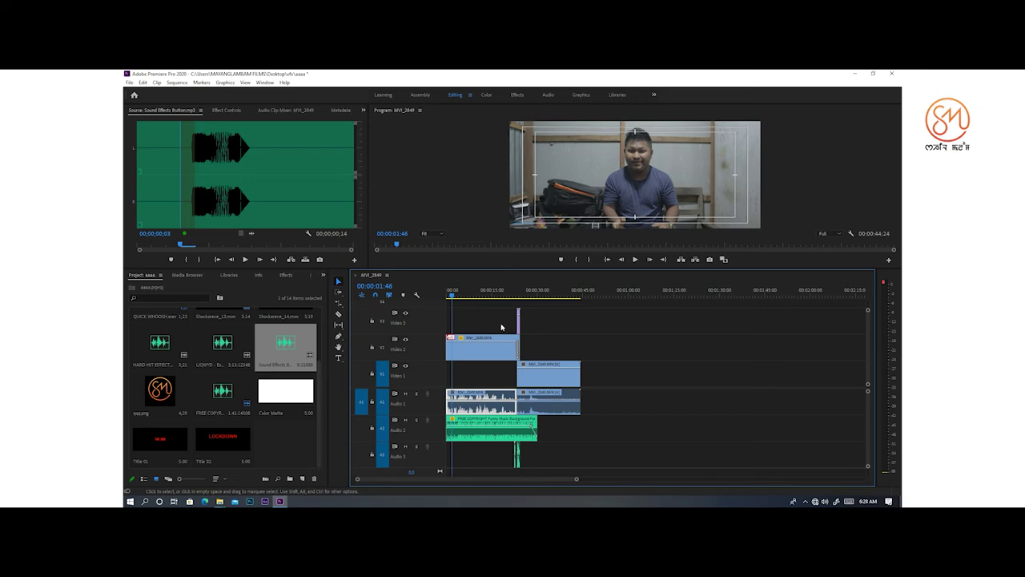